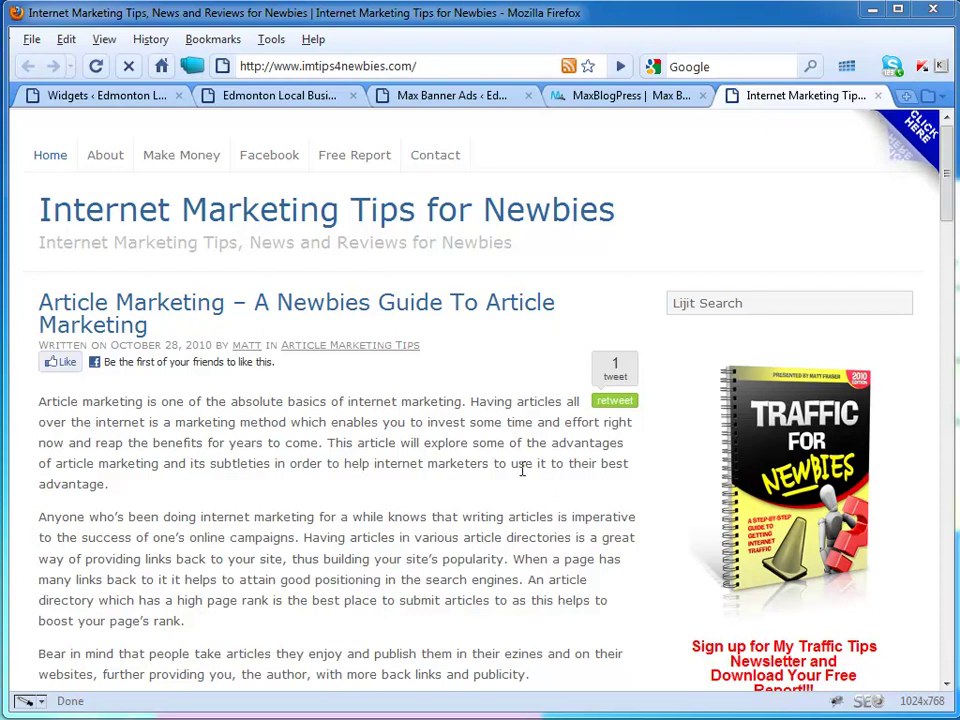
Look through the Internet Marketing Tips for Newbies home page, examining its posts and the banner ads in the sidebar.
mouse_move(905, 158)
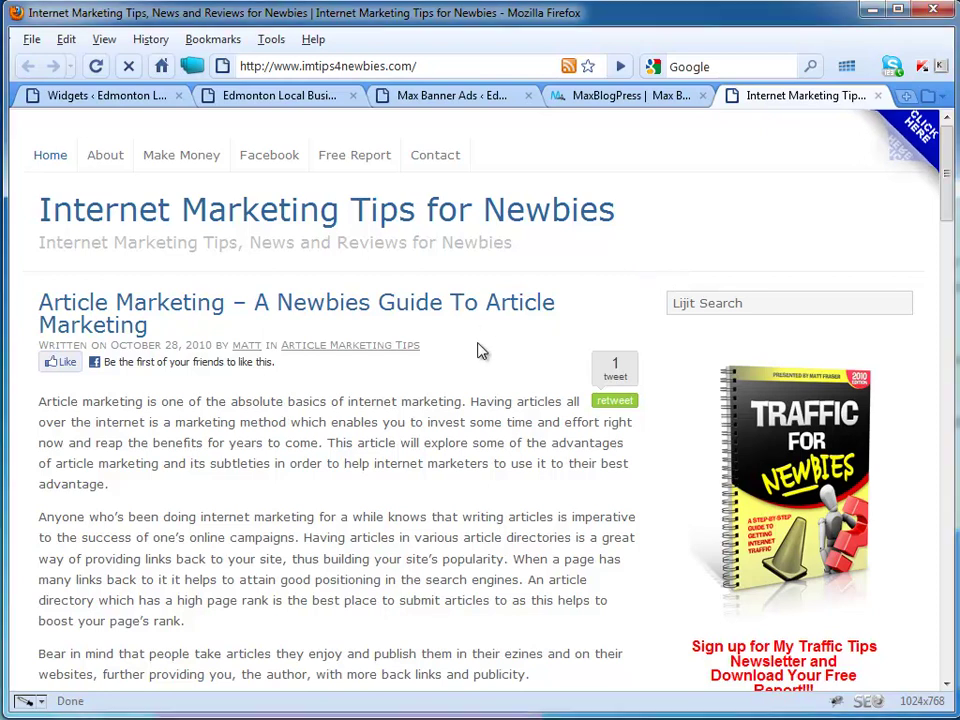
scroll(478, 343, down, 2)
scroll(478, 343, down, 8)
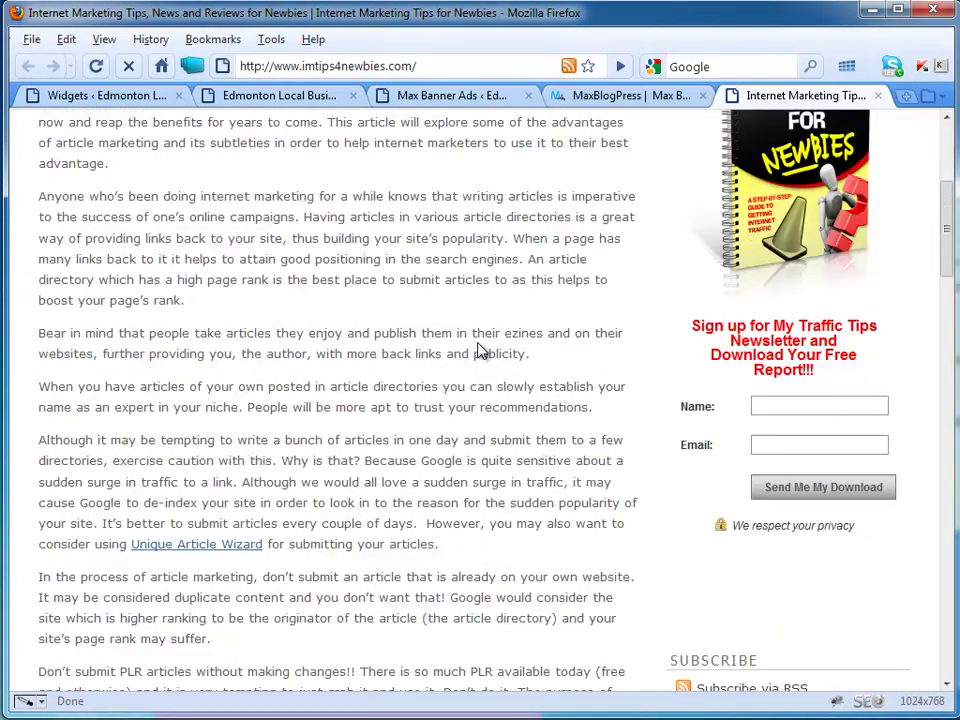
scroll(478, 350, down, 8)
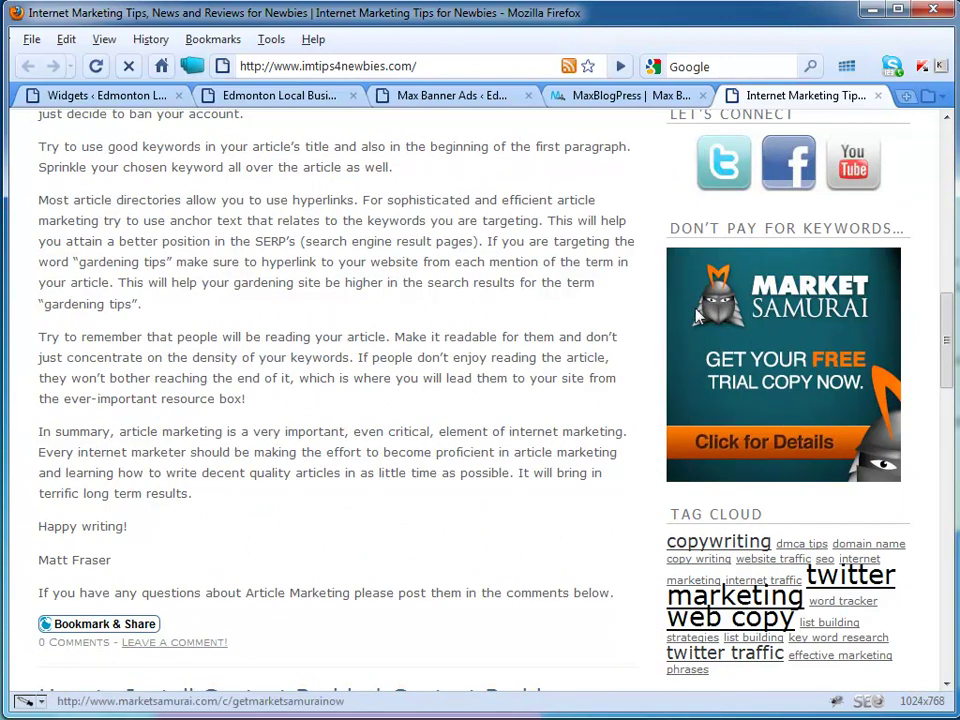
scroll(545, 453, down, 4)
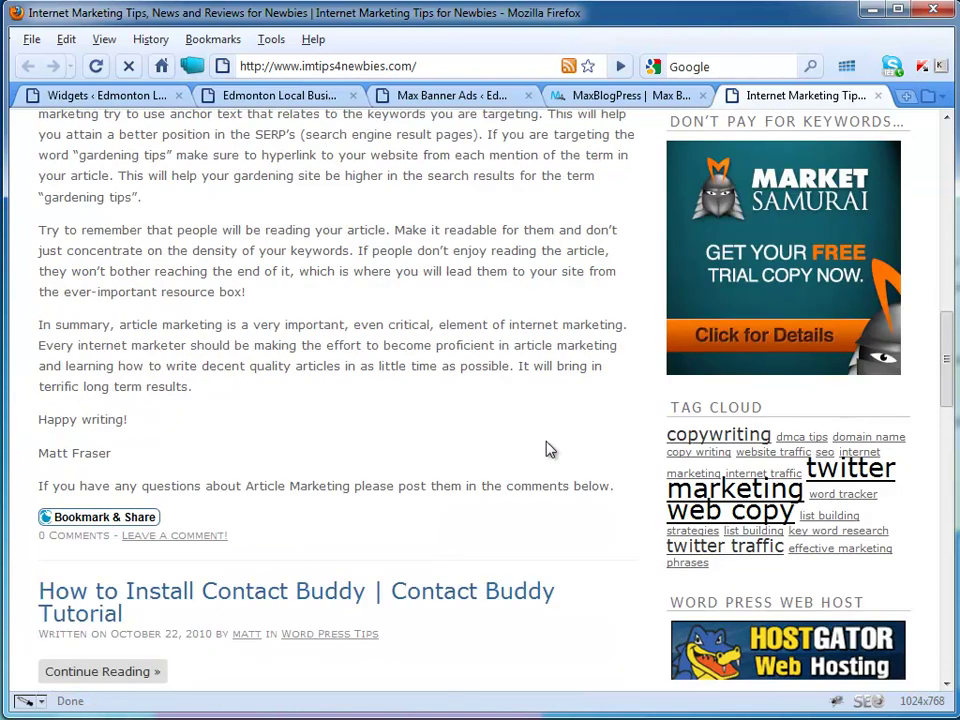
scroll(548, 450, down, 2)
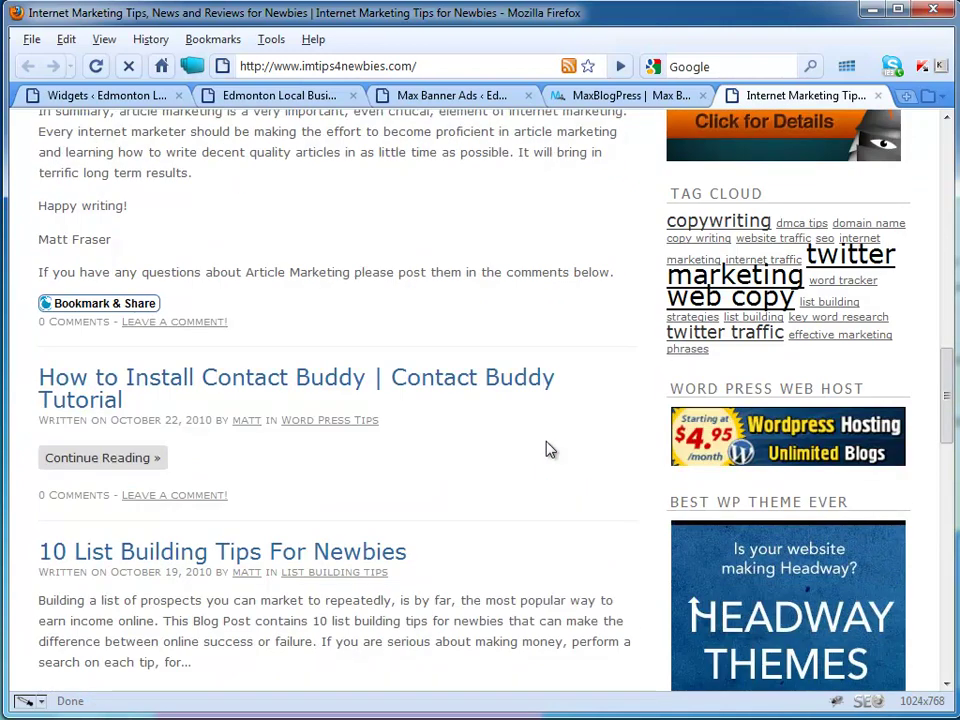
scroll(548, 450, down, 4)
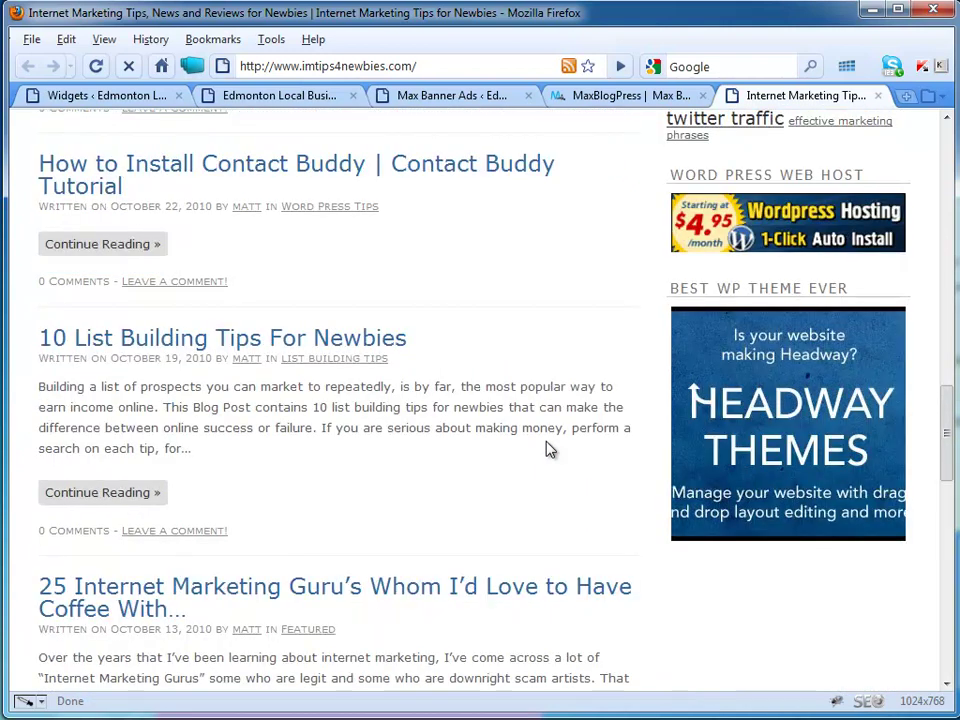
scroll(548, 450, down, 4)
scroll(548, 450, up, 6)
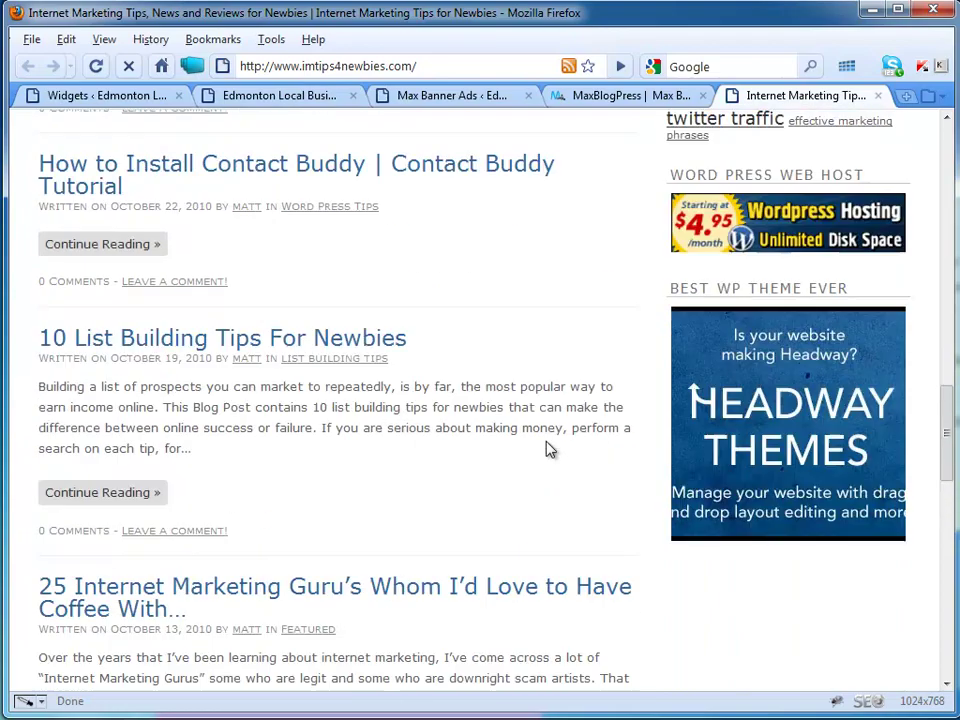
scroll(548, 450, up, 20)
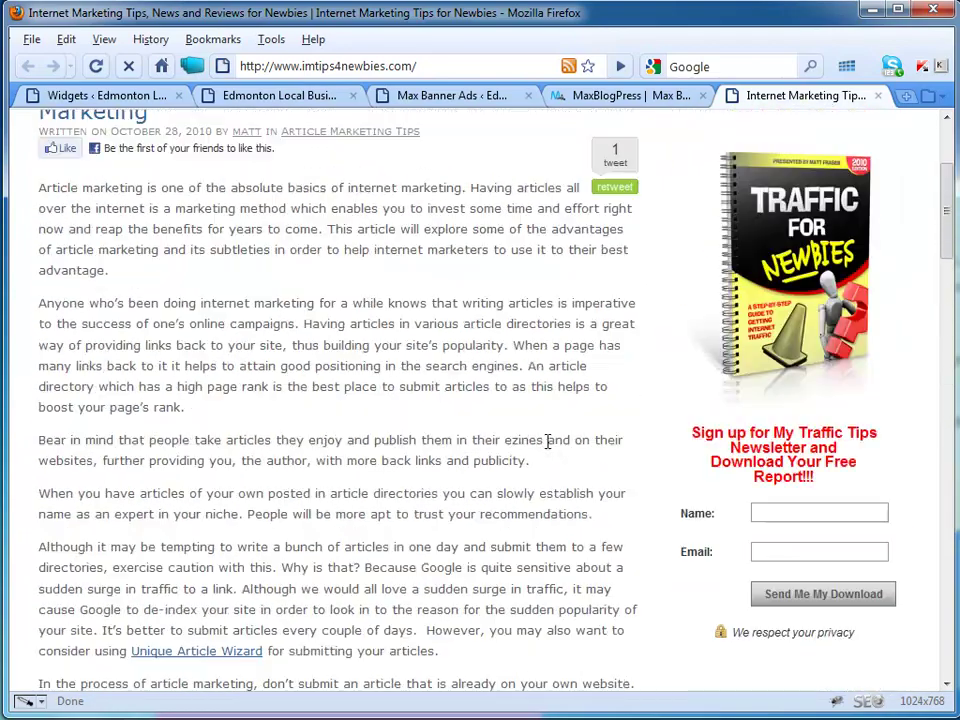
scroll(550, 444, down, 14)
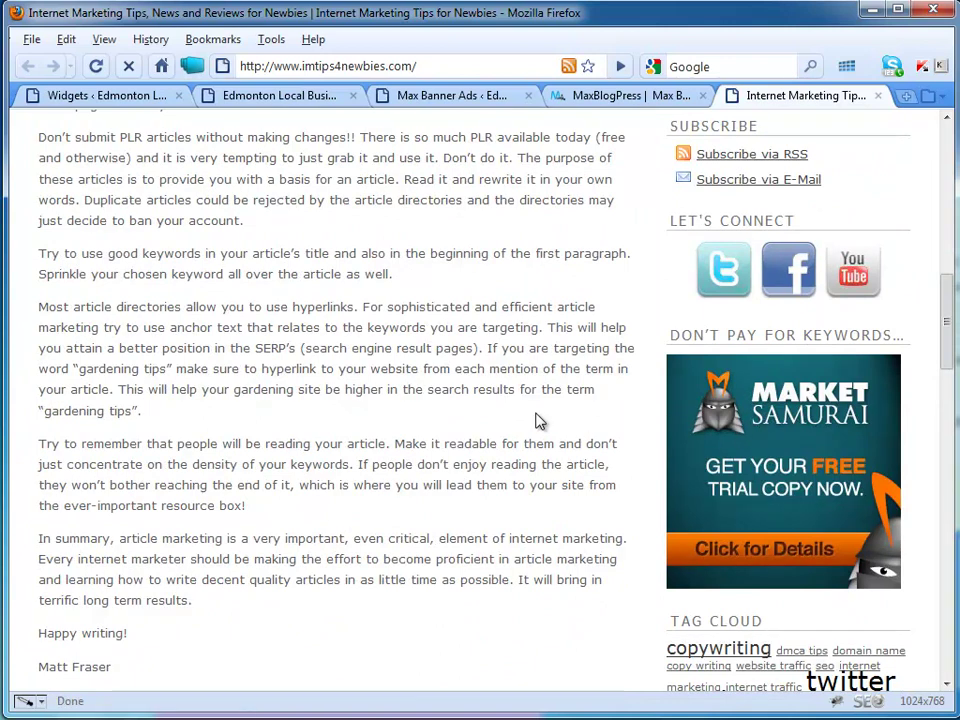
scroll(540, 420, up, 14)
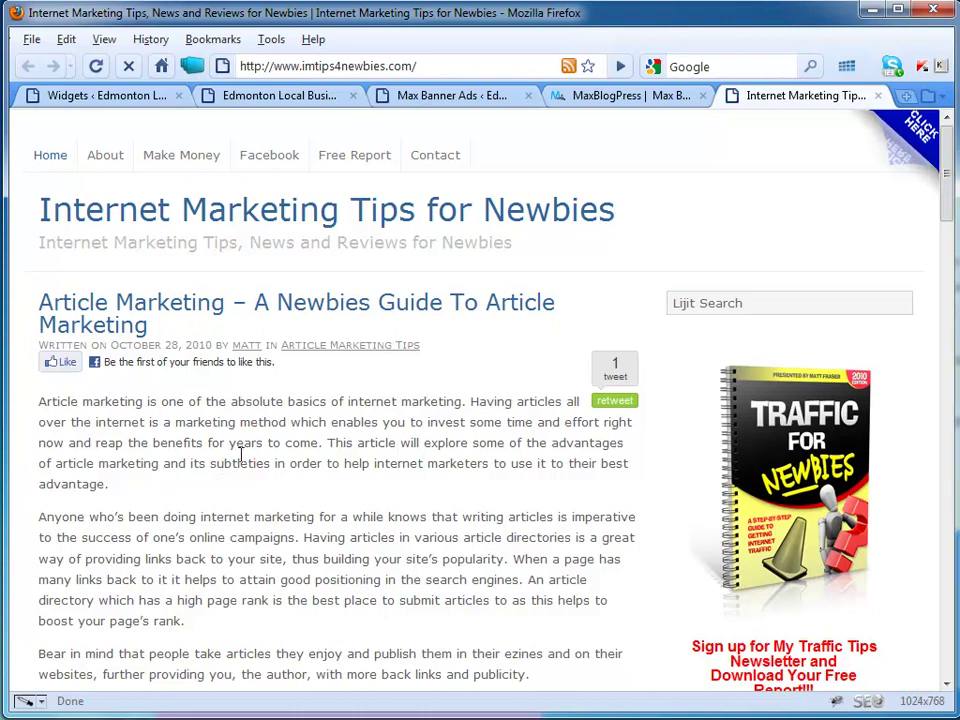
Switch to the MaxBlogPress page for Max Banner Ads and read its download notes, feature description and banner demonstration.
click(614, 100)
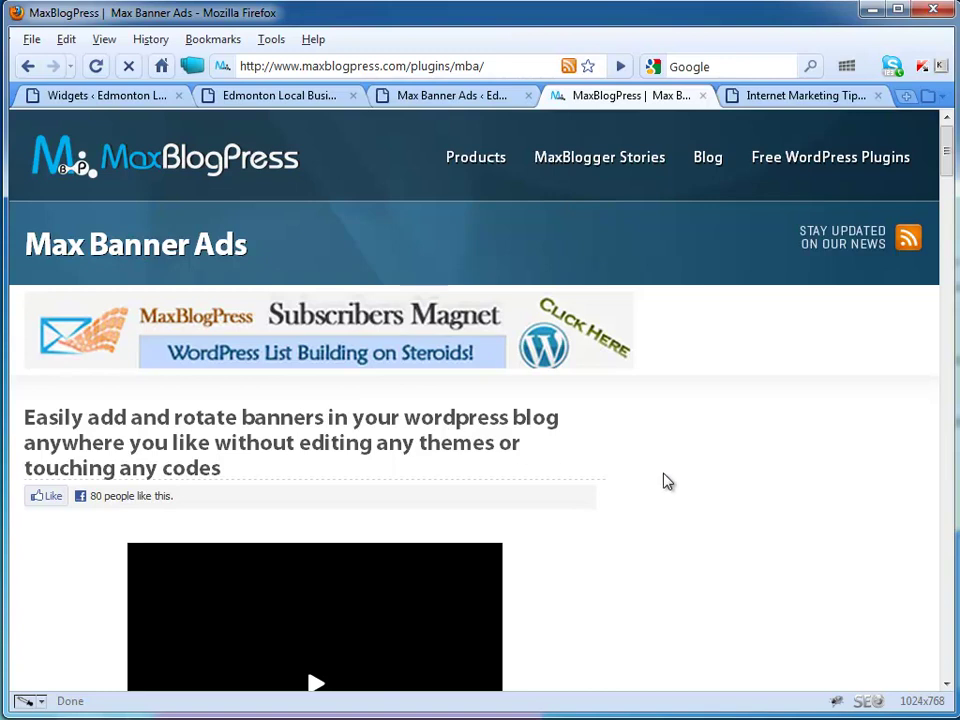
scroll(668, 482, down, 4)
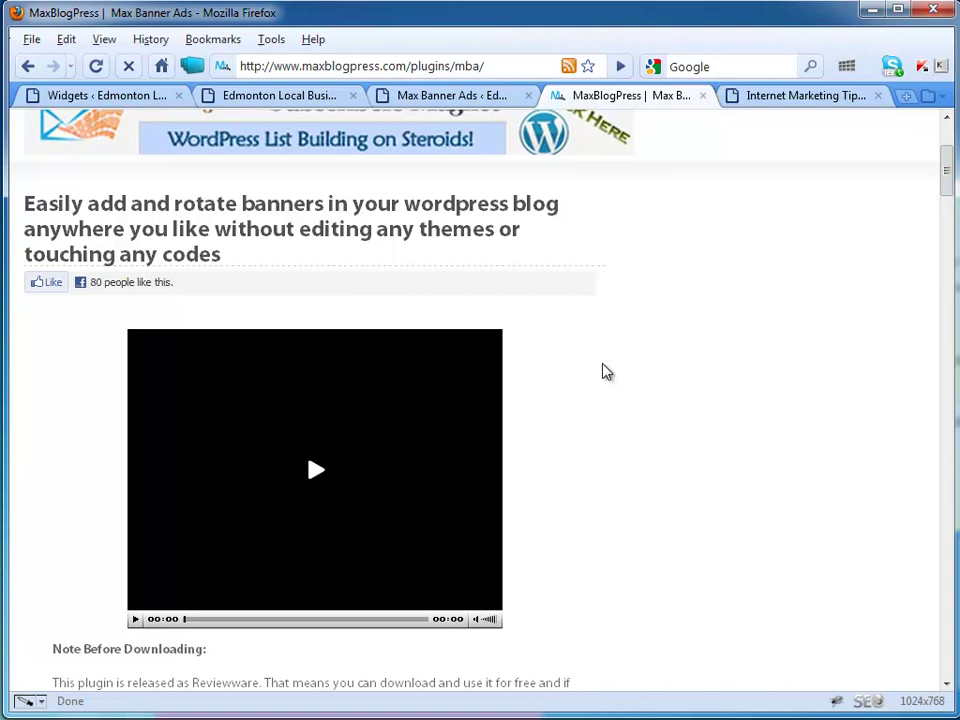
scroll(605, 372, down, 2)
scroll(605, 372, down, 2)
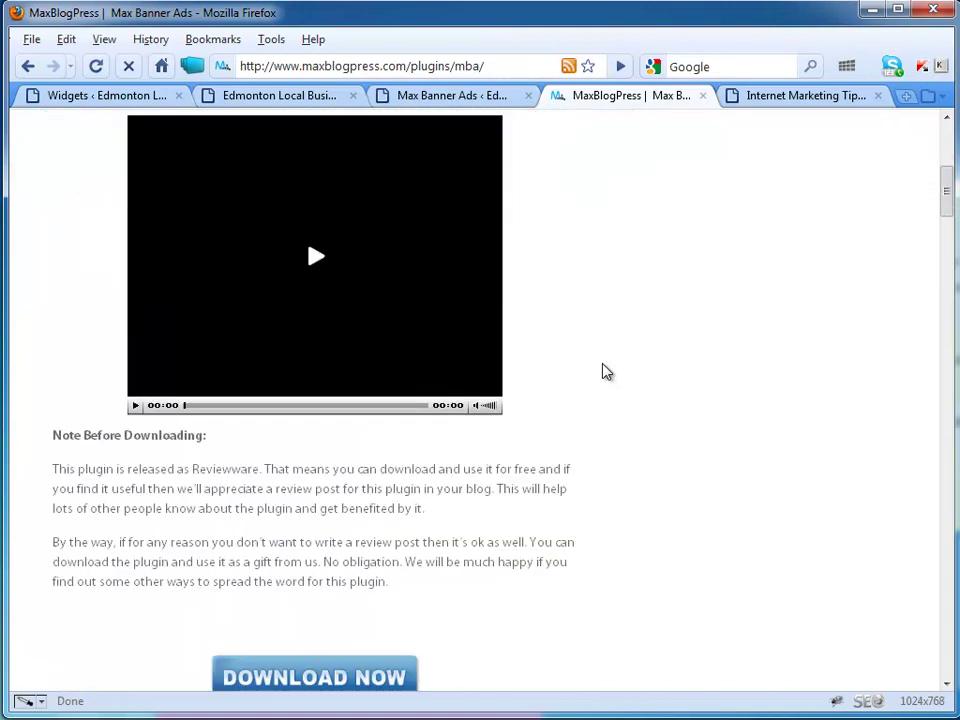
scroll(605, 372, down, 2)
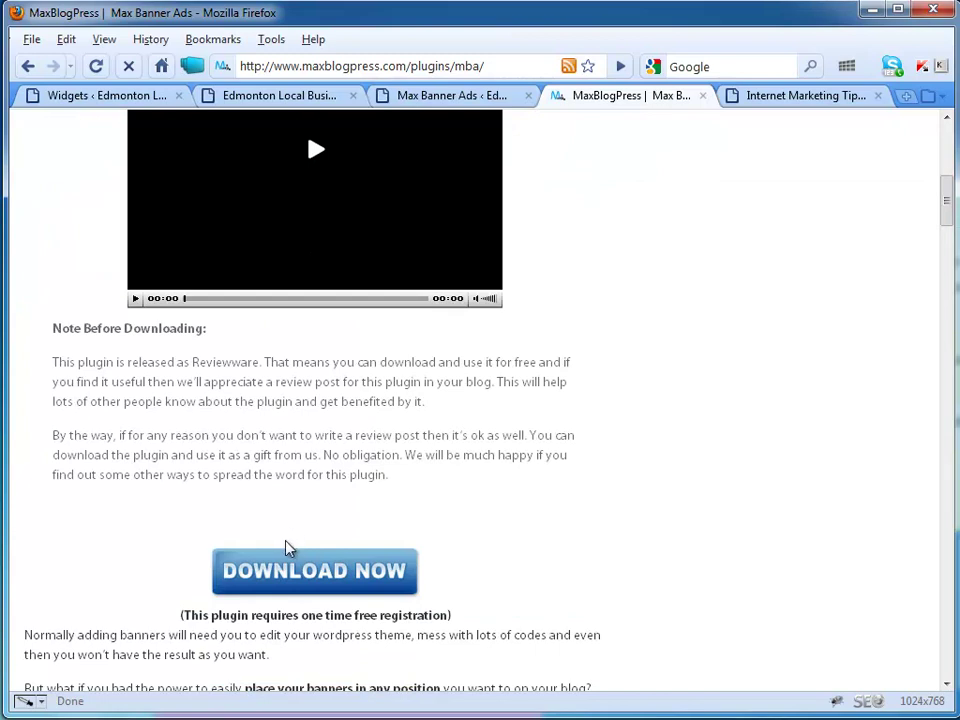
scroll(499, 500, down, 3)
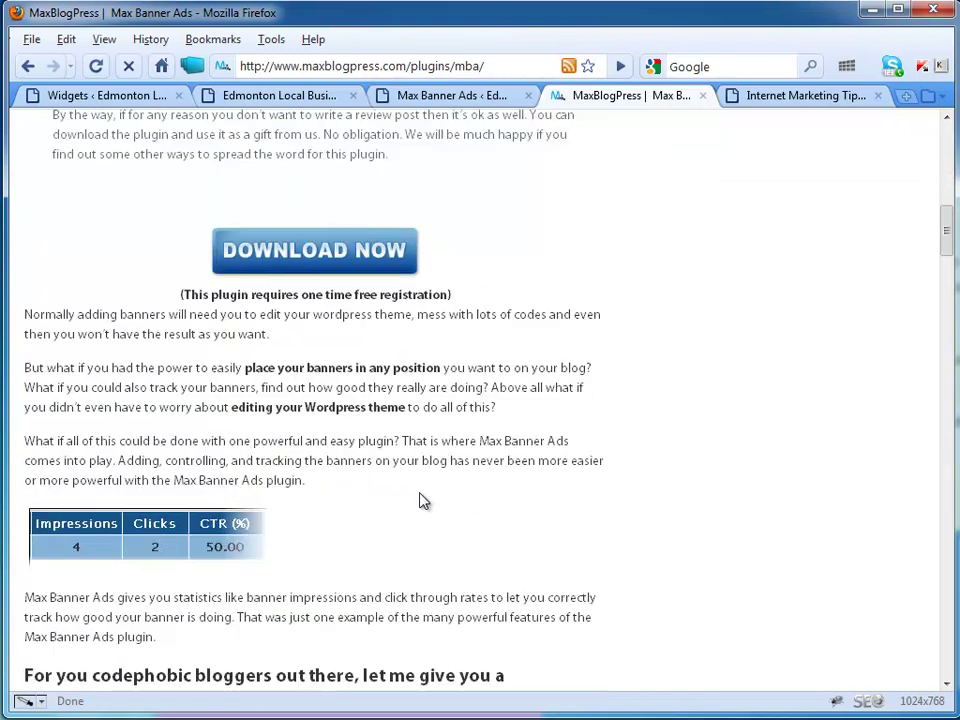
scroll(424, 500, down, 2)
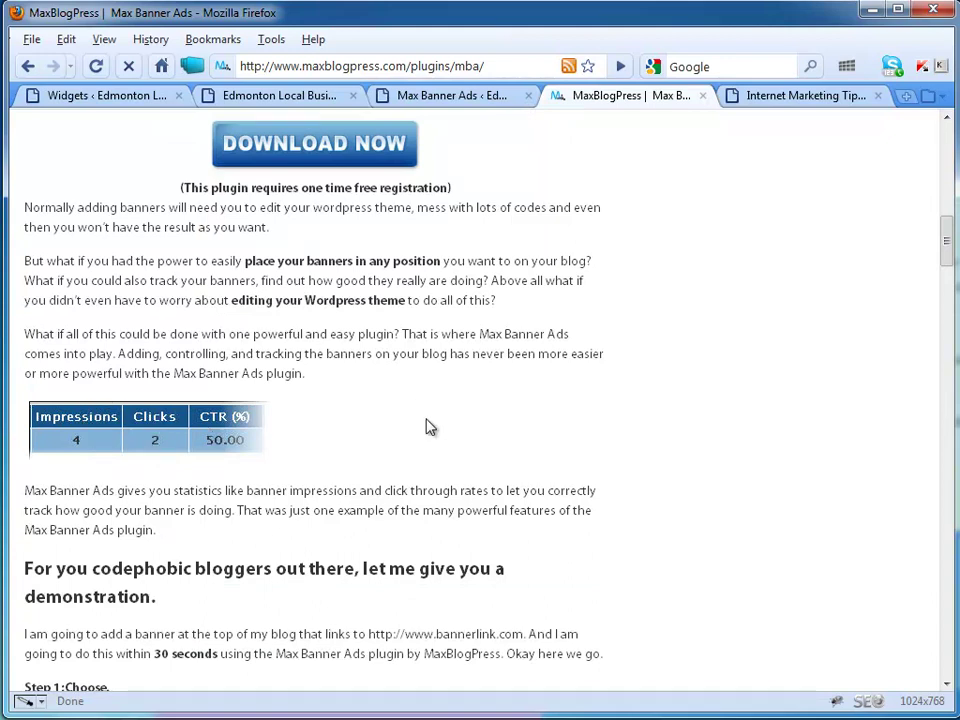
scroll(426, 427, down, 6)
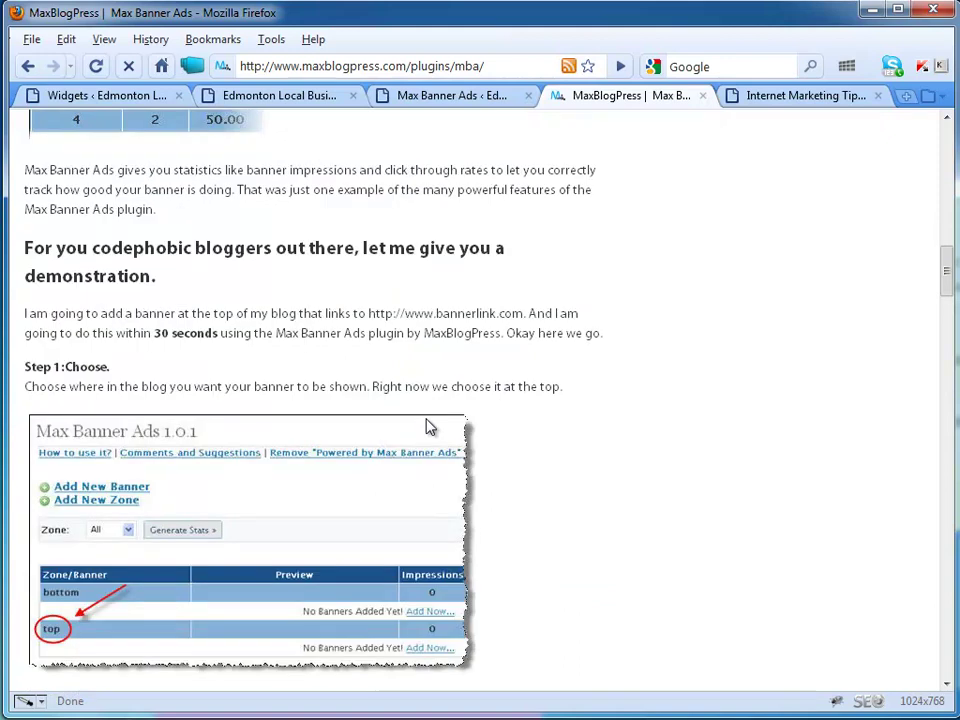
scroll(641, 422, up, 16)
scroll(641, 423, up, 6)
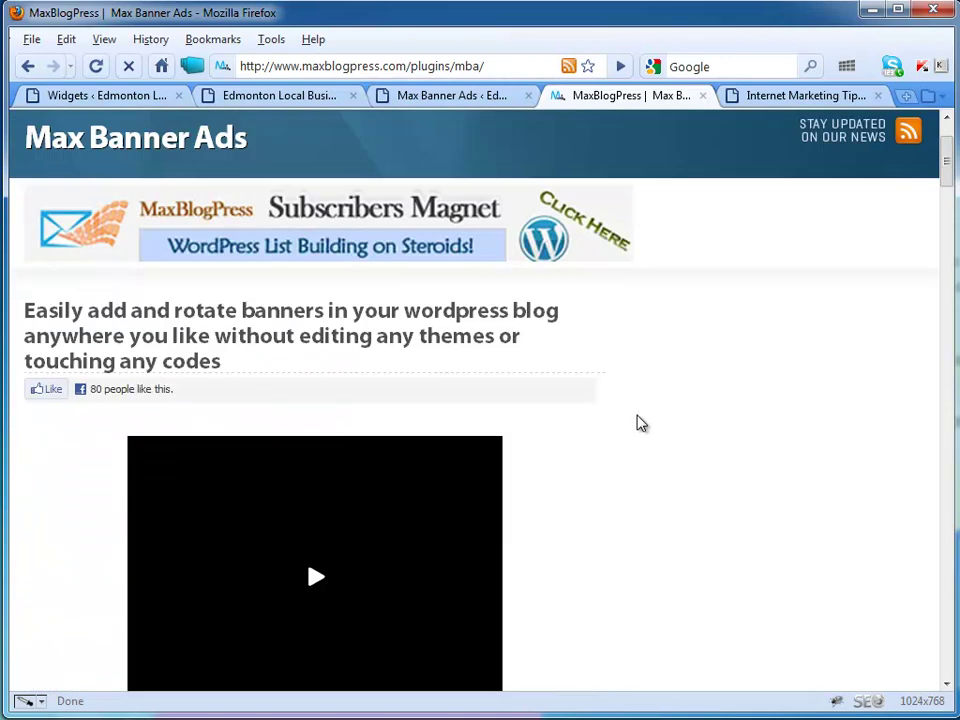
Switch to the Edmonton Local Business Hub home page and examine the Free Report banner in its sidebar.
click(260, 96)
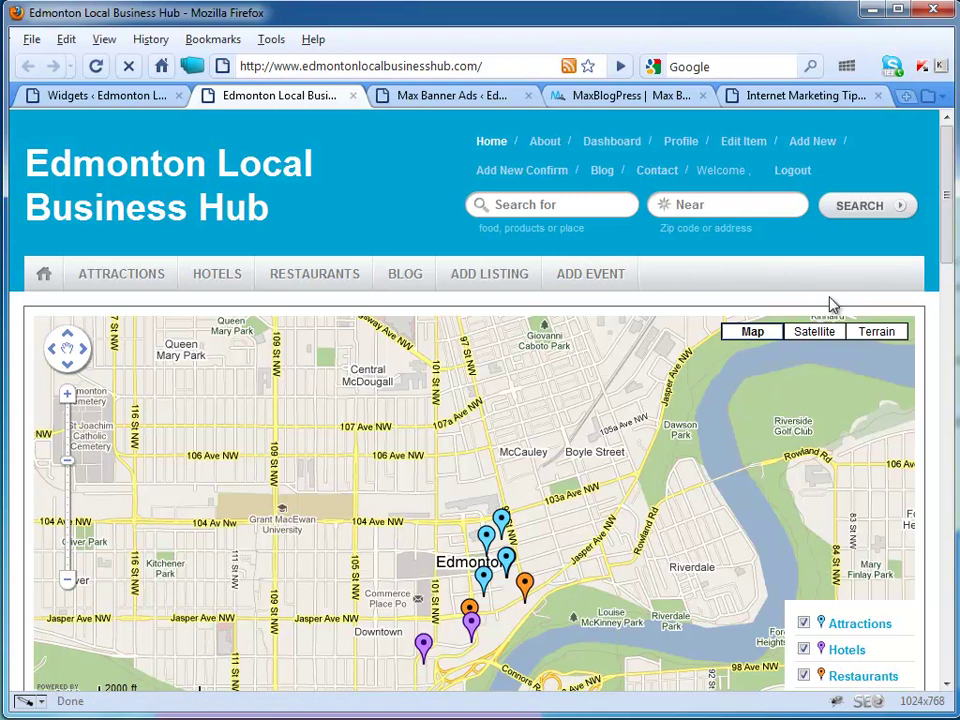
scroll(903, 279, down, 2)
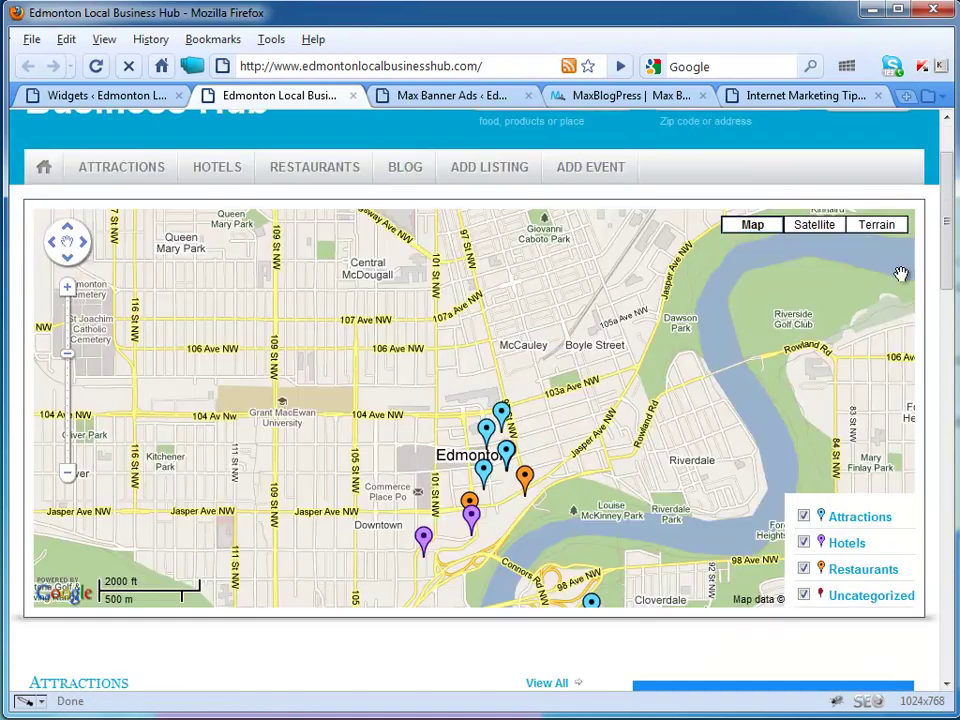
scroll(900, 274, up, 2)
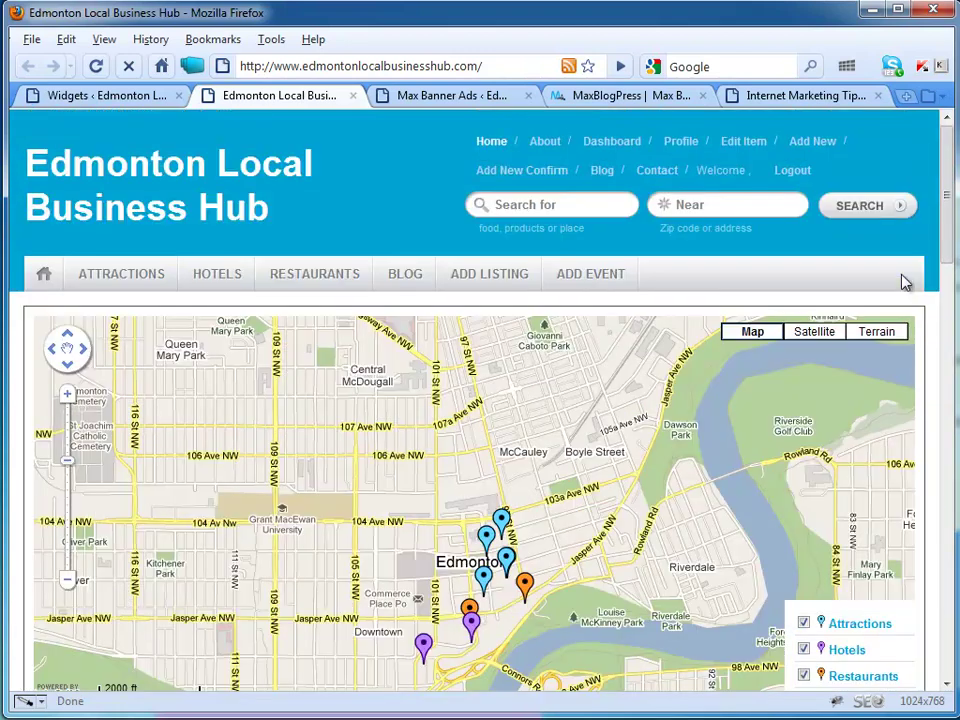
scroll(900, 274, down, 6)
scroll(900, 274, down, 4)
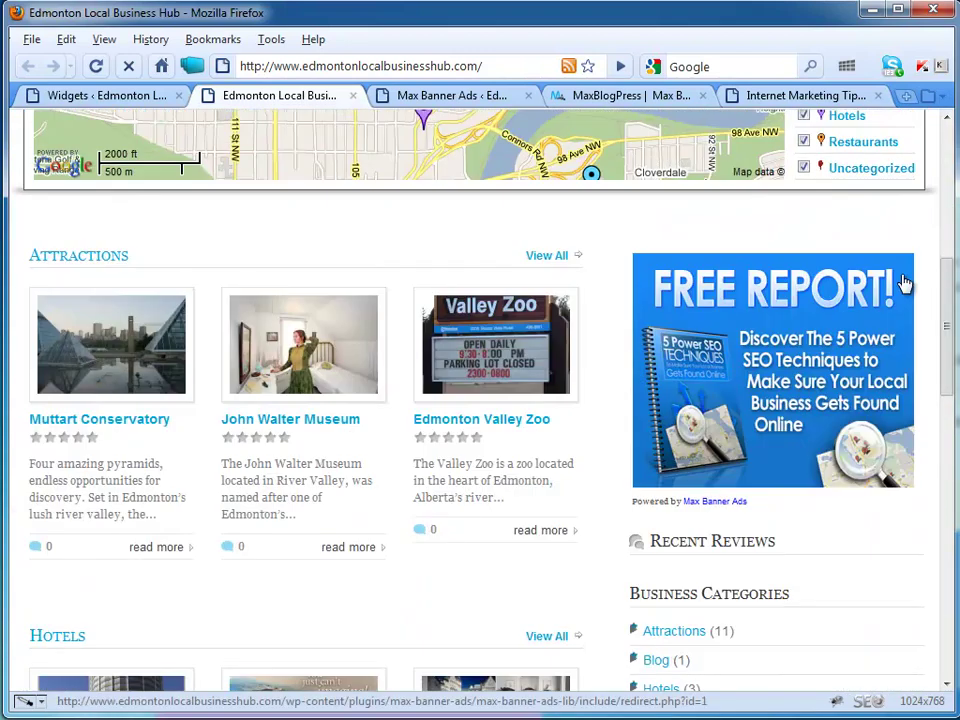
scroll(821, 420, up, 2)
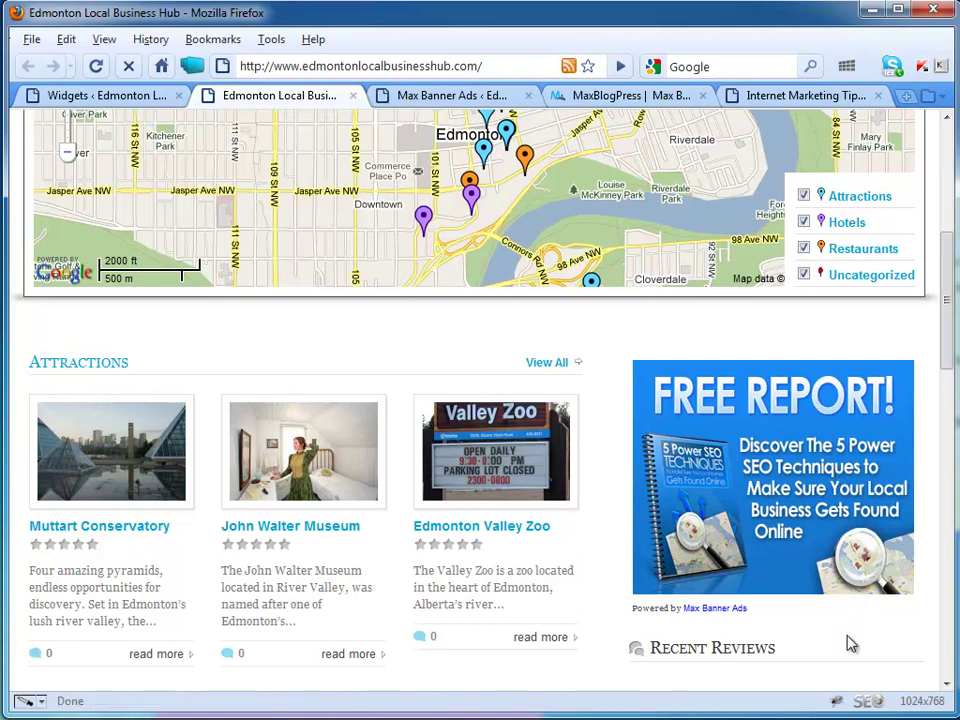
scroll(850, 643, down, 5)
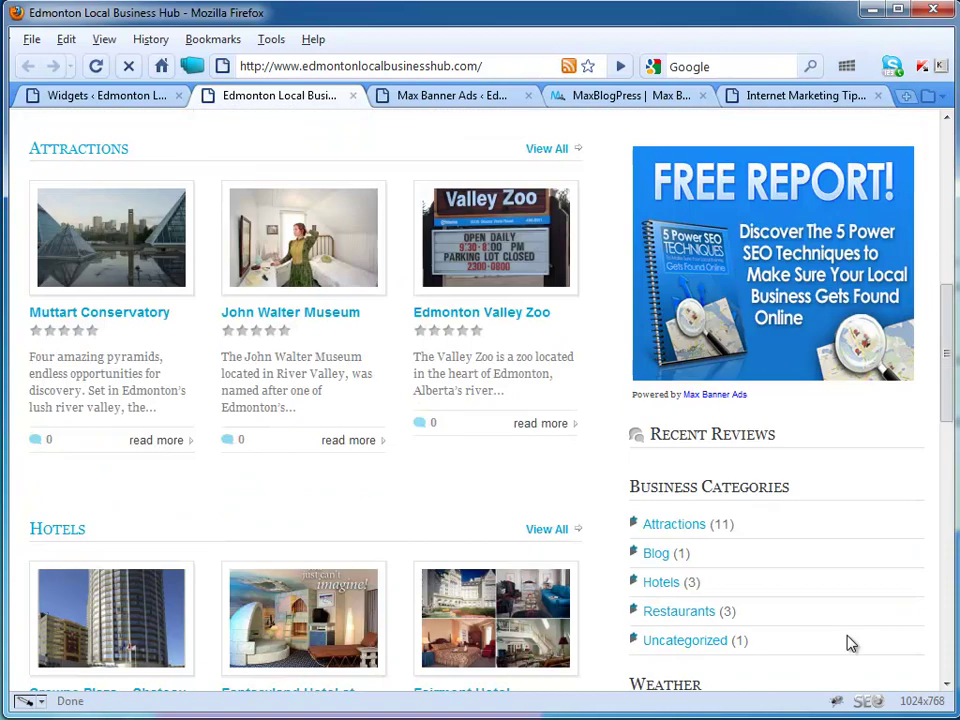
scroll(850, 643, up, 10)
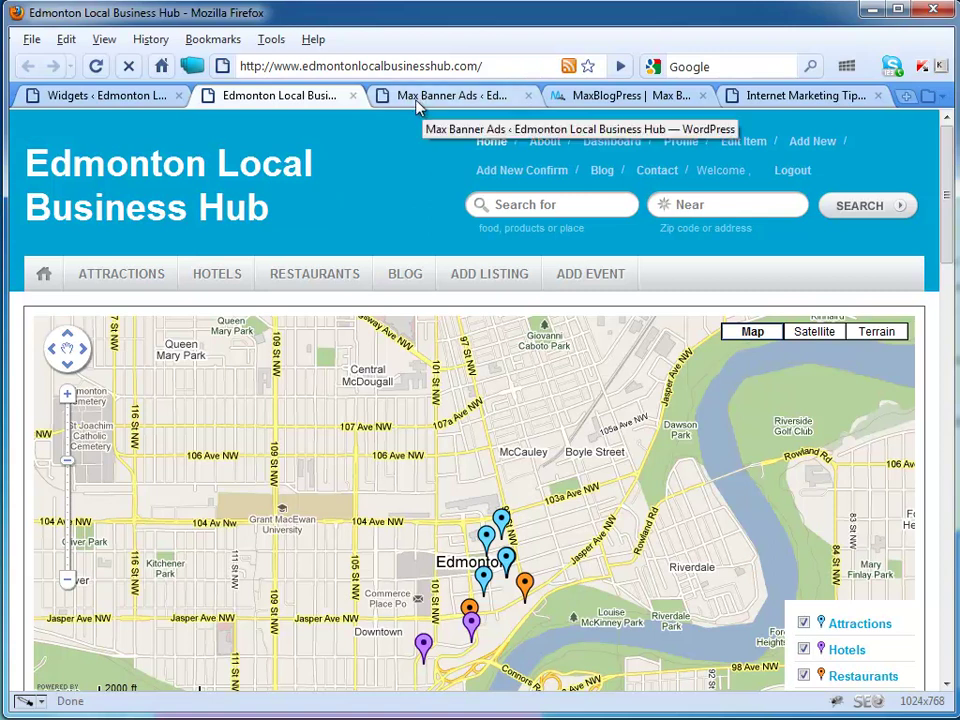
Open the site's Max Banner Ads administration page in WordPress and look over its list of banner zones.
click(421, 104)
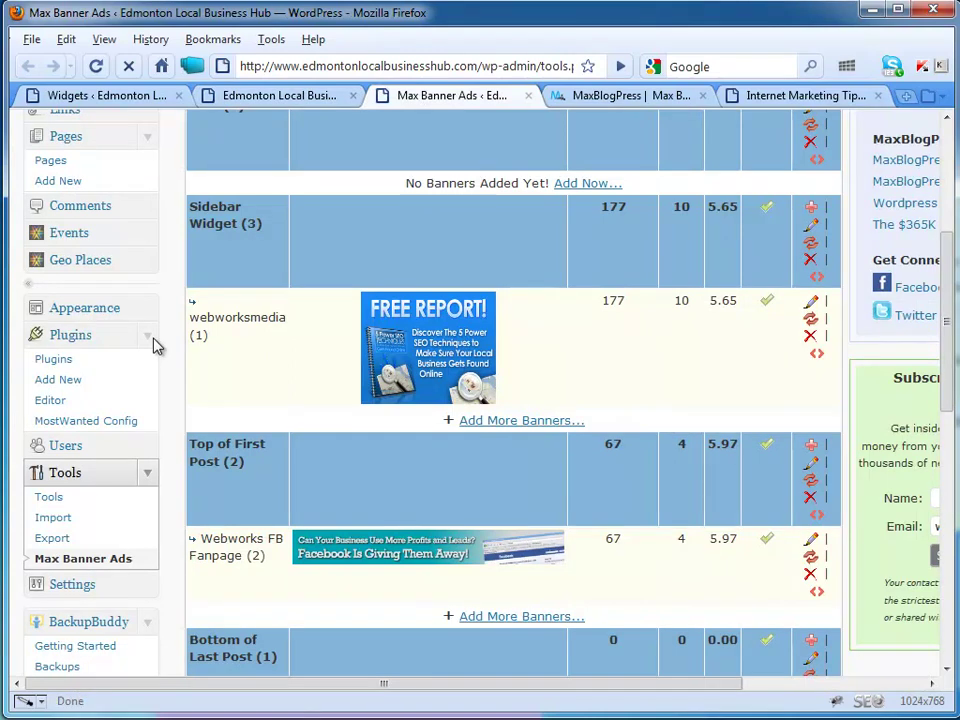
scroll(155, 345, up, 4)
scroll(155, 345, up, 2)
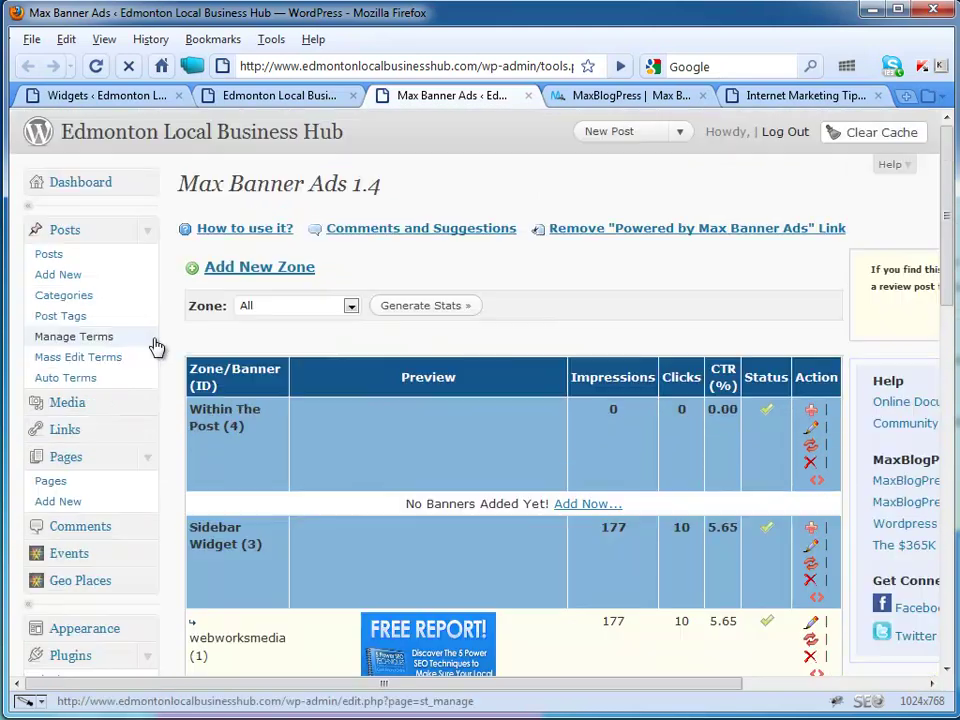
scroll(155, 345, down, 4)
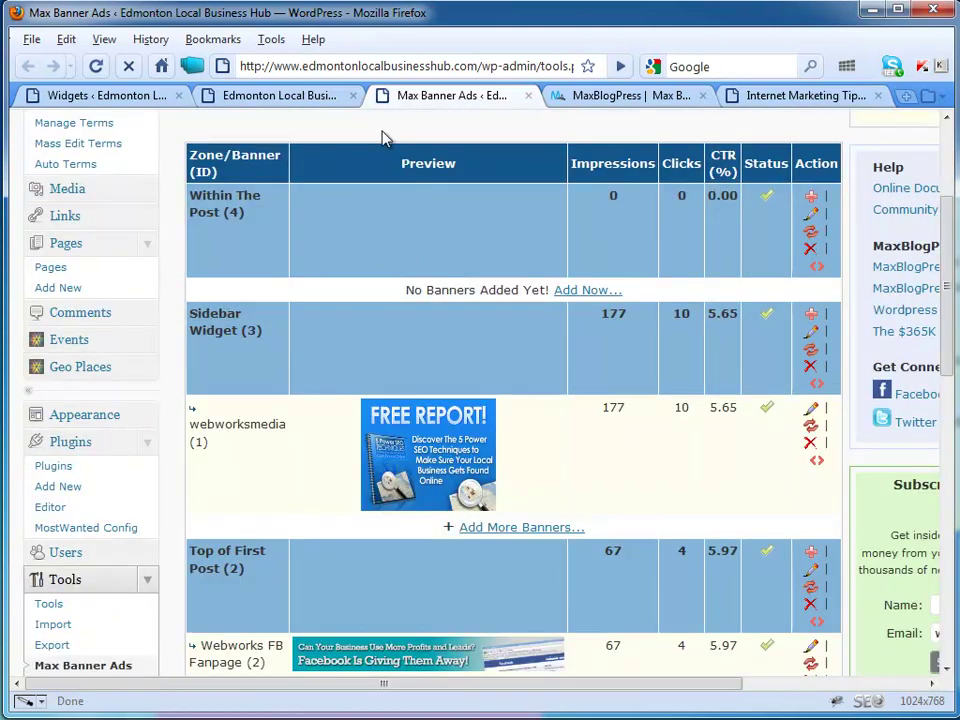
Return to the MaxBlogPress plugin page and review the download section and the step-by-step banner demonstration.
click(615, 96)
scroll(548, 352, down, 6)
scroll(548, 352, down, 8)
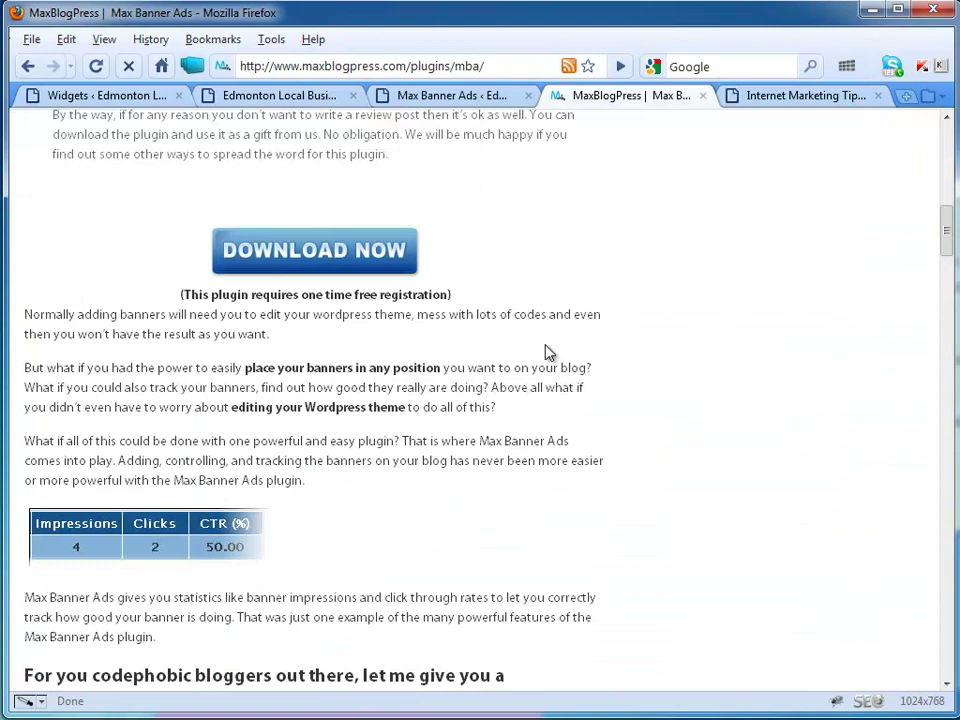
scroll(595, 296, down, 2)
scroll(595, 296, down, 8)
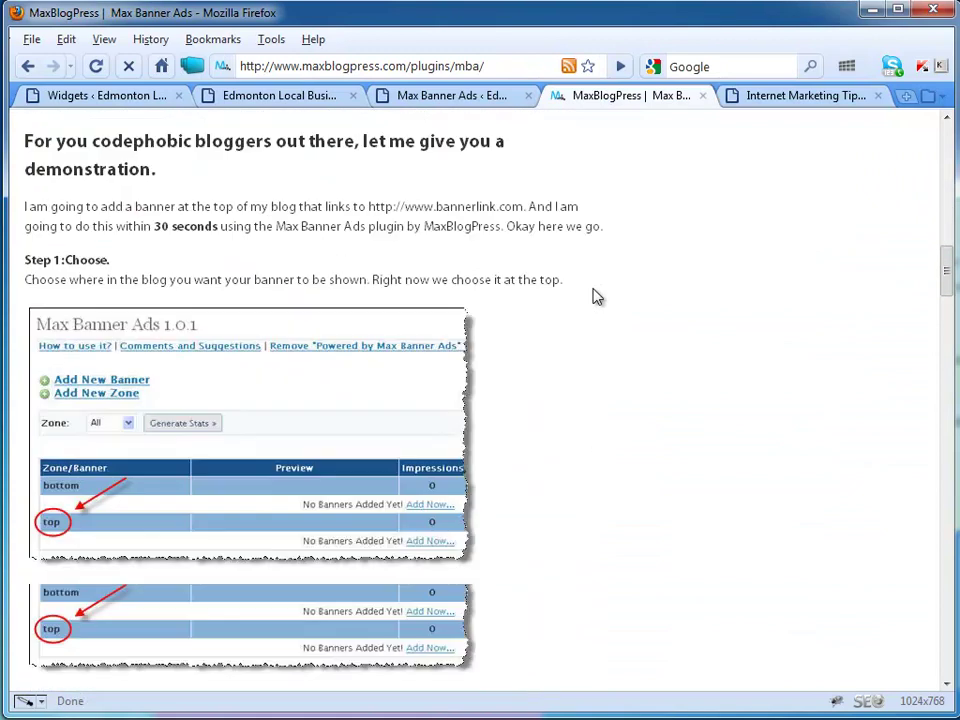
scroll(478, 446, down, 6)
scroll(580, 436, up, 14)
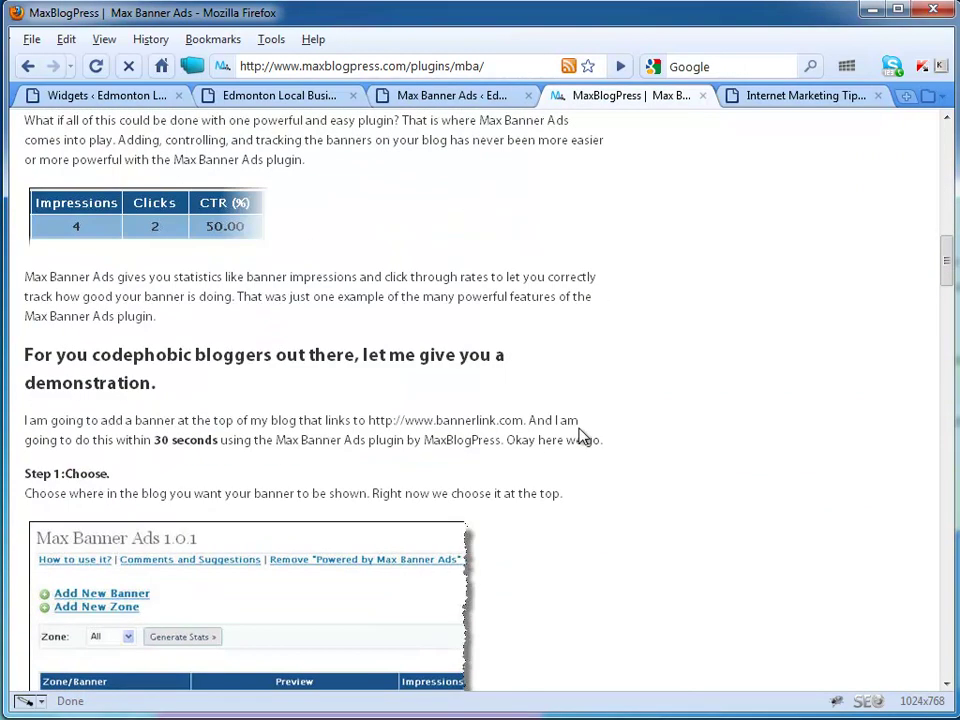
Go back to the WordPress Max Banner Ads page and examine its Tools entry and the zone table through the Action column.
click(451, 103)
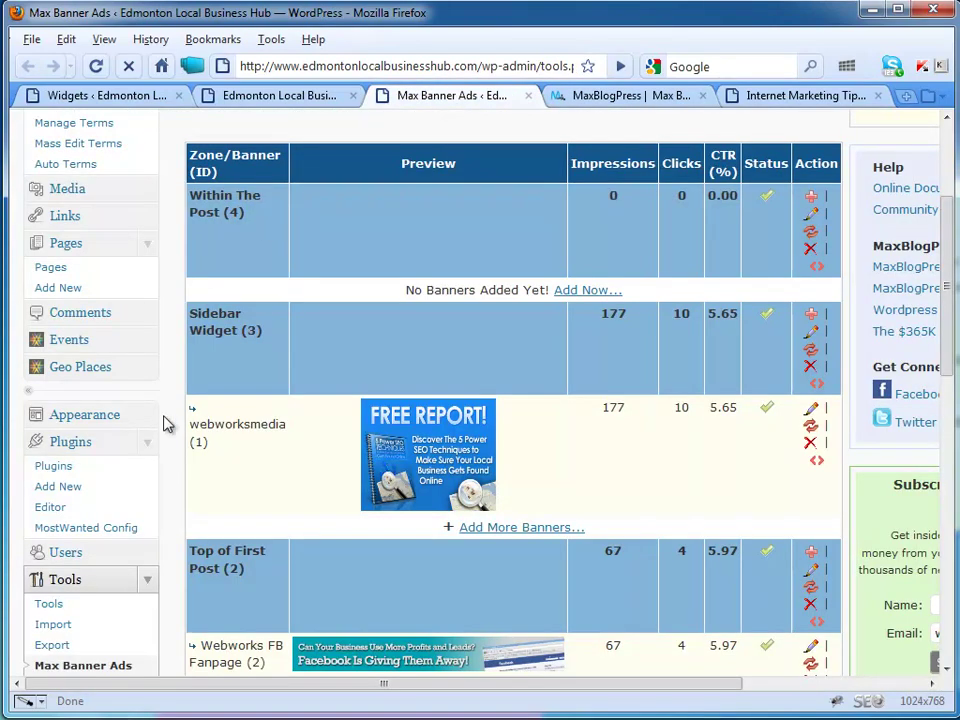
scroll(160, 440, down, 4)
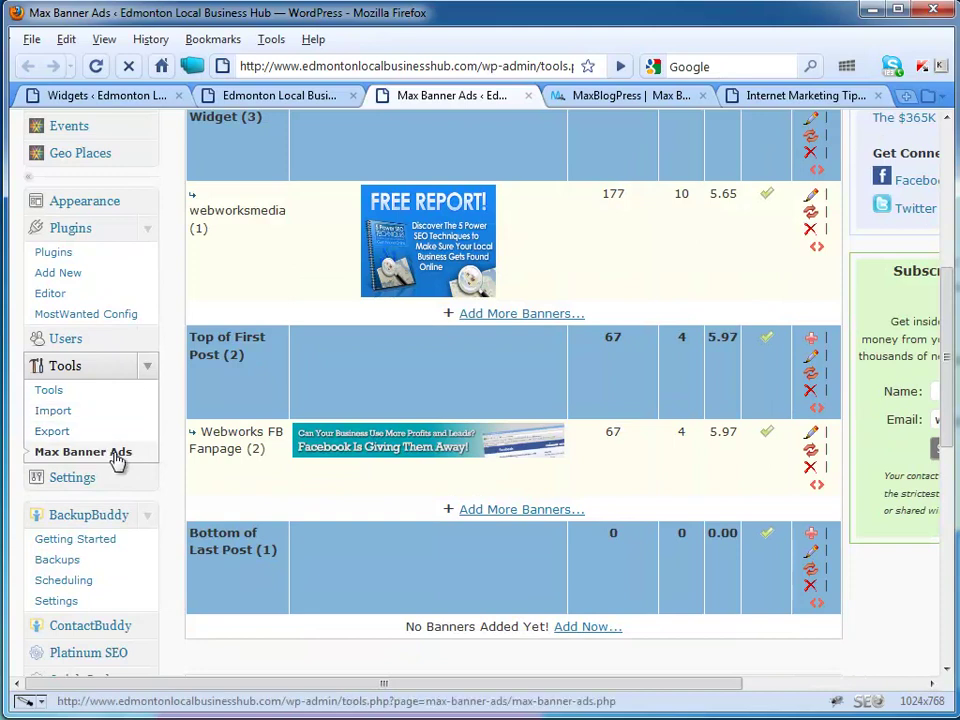
scroll(600, 360, up, 4)
scroll(605, 288, up, 2)
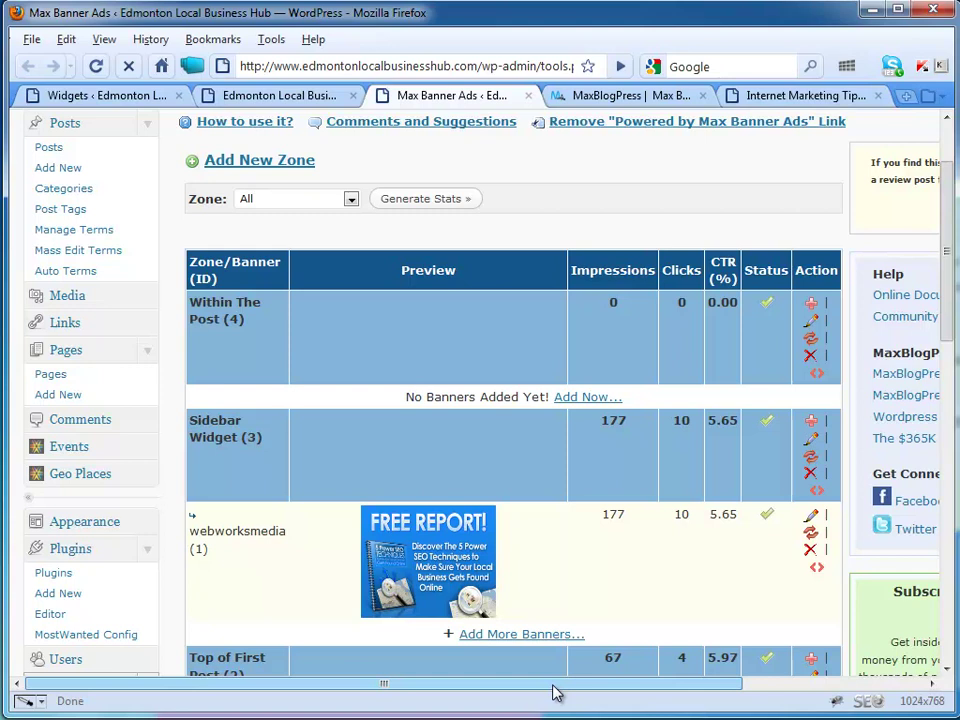
drag(554, 687, 603, 682)
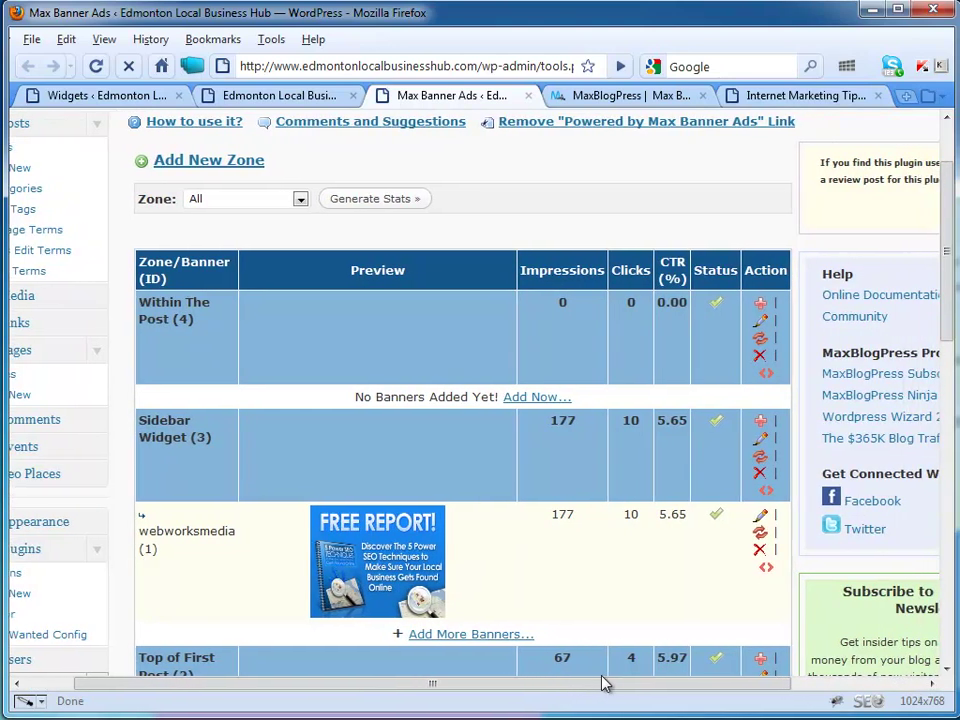
Open the form for adding another banner to the Sidebar Widget zone and start on its banner name.
scroll(531, 501, down, 4)
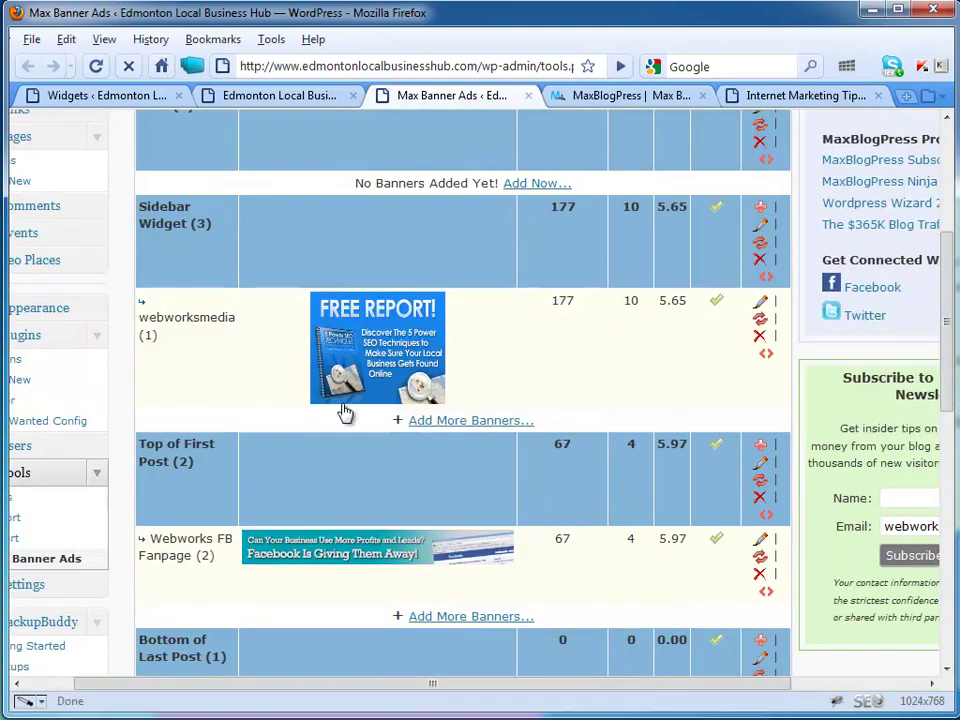
click(437, 421)
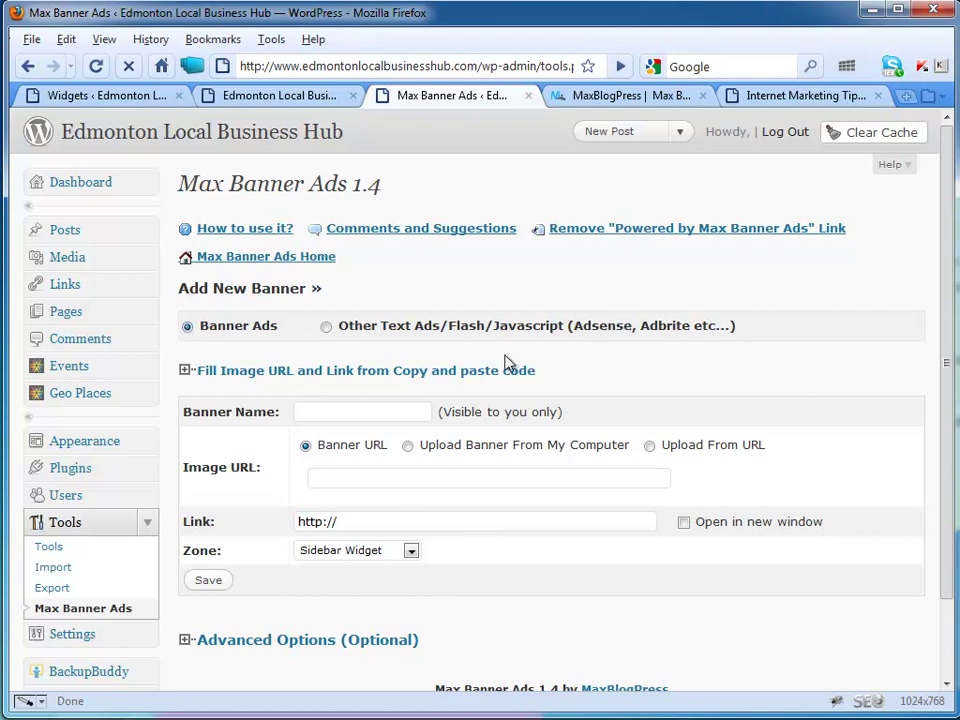
click(306, 411)
scroll(651, 455, down, 2)
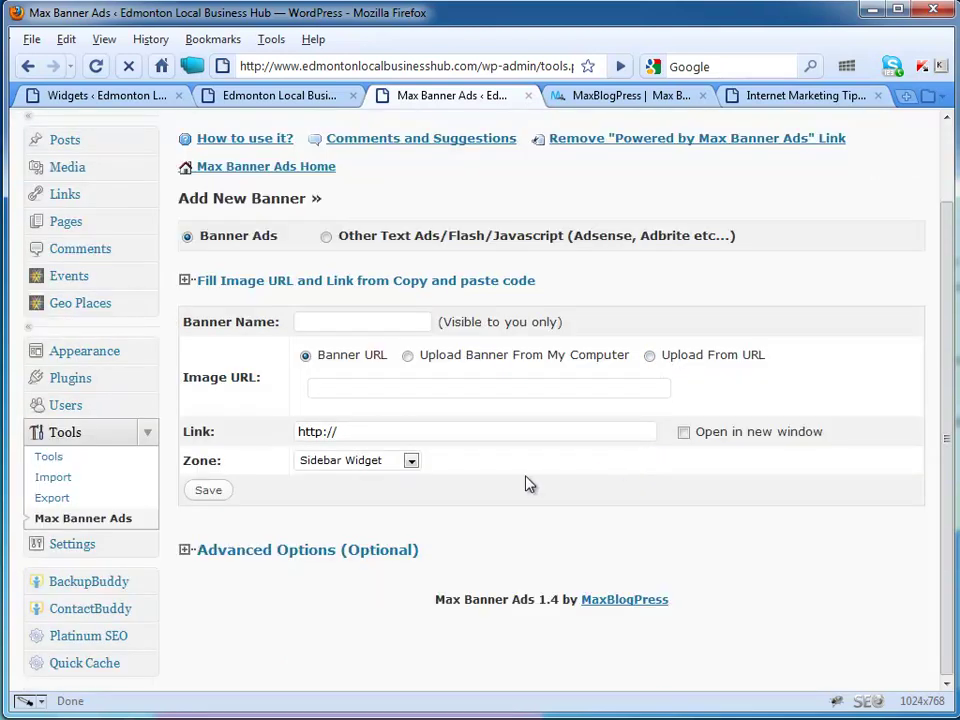
Choose to upload the new banner from the computer and select the banner-seo file from the images folder.
click(365, 391)
click(410, 358)
click(528, 389)
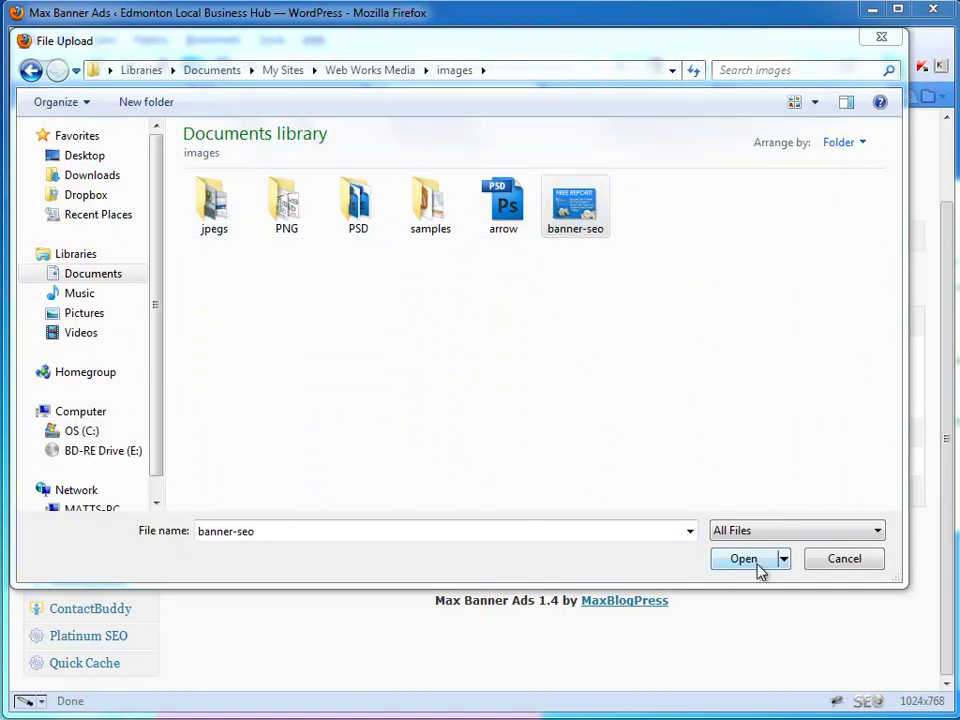
click(585, 212)
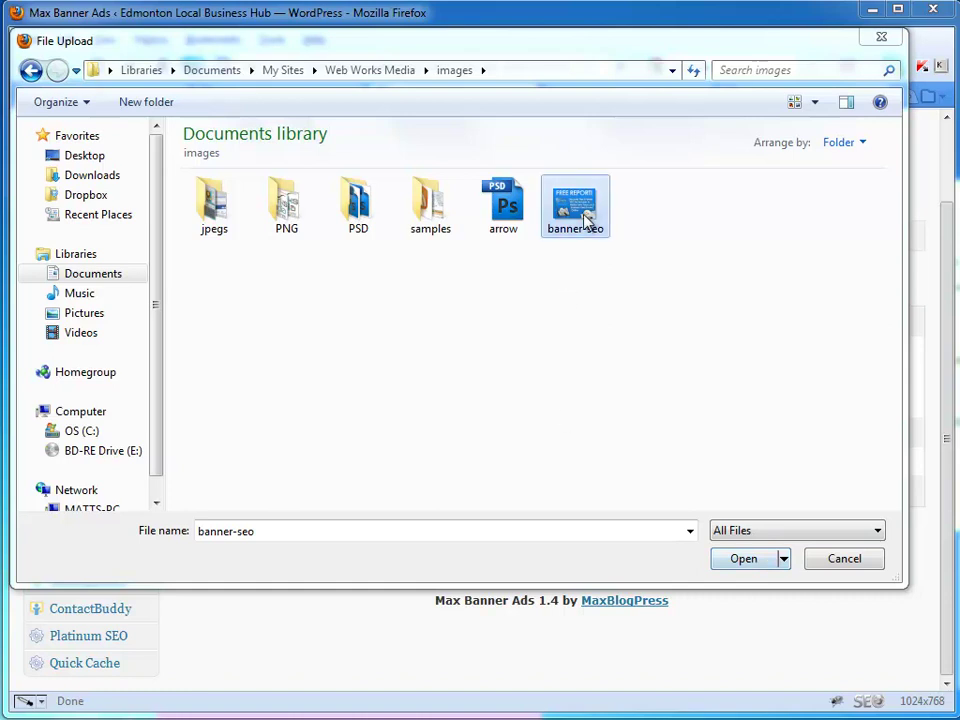
click(760, 562)
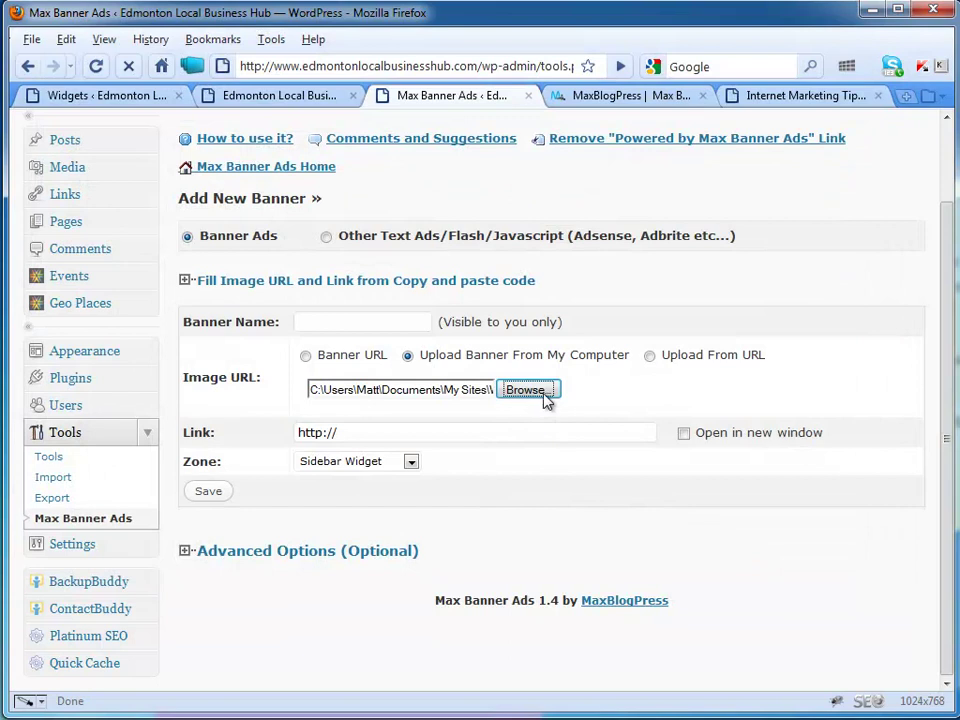
Set the banner's link to open in a new window and check the zone choices, keeping Sidebar Widget.
click(342, 432)
click(684, 435)
click(411, 463)
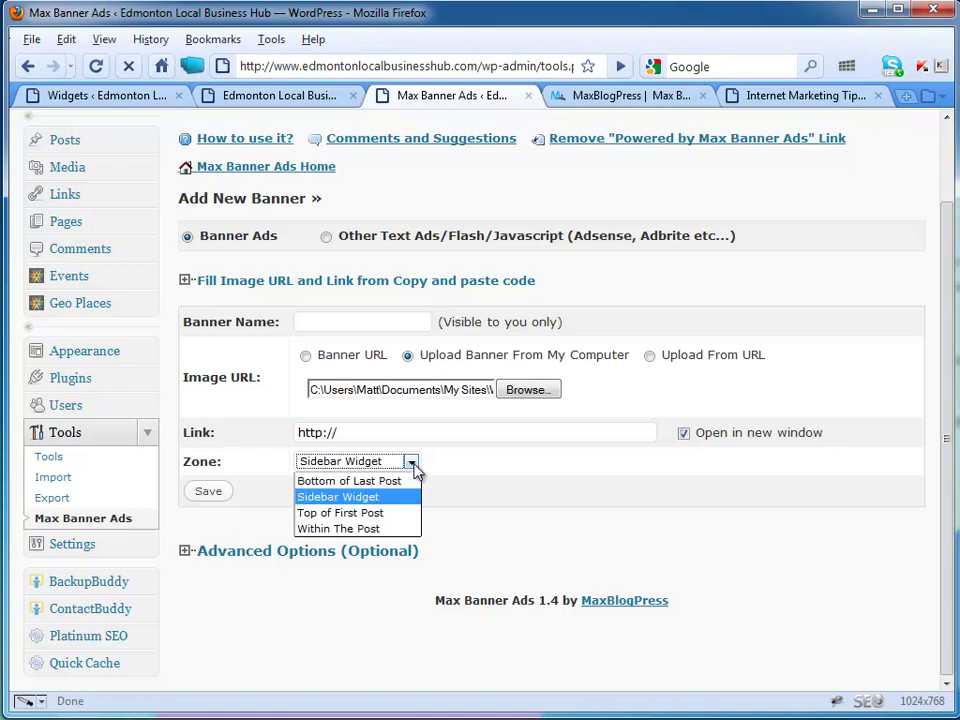
click(413, 464)
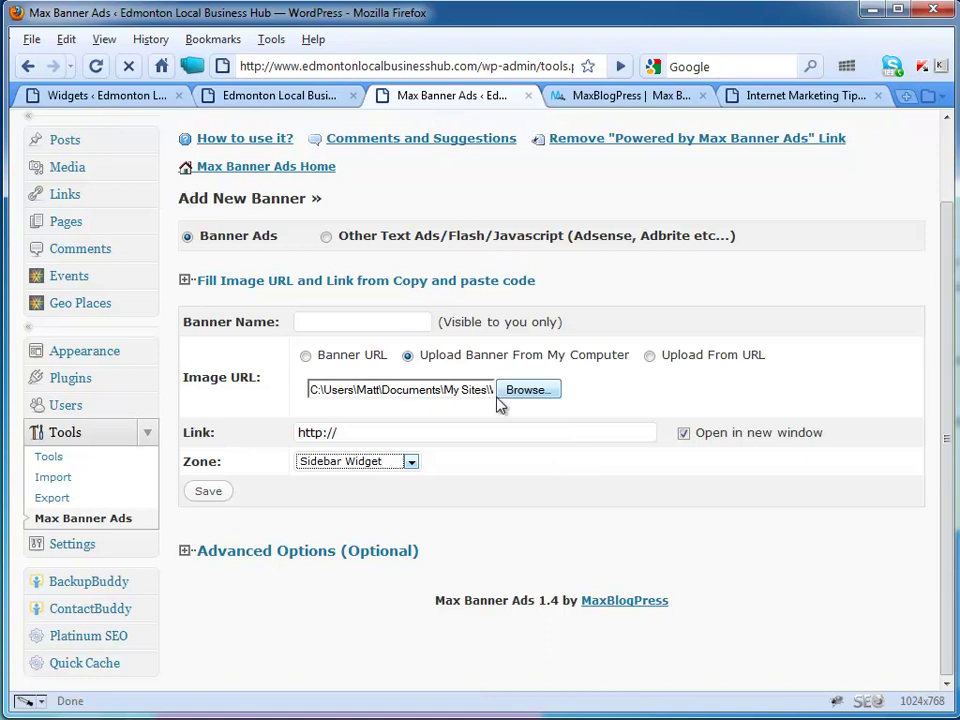
Return to the Max Banner Ads zone table and review each zone's banners with their impressions, clicks and CTR.
click(98, 528)
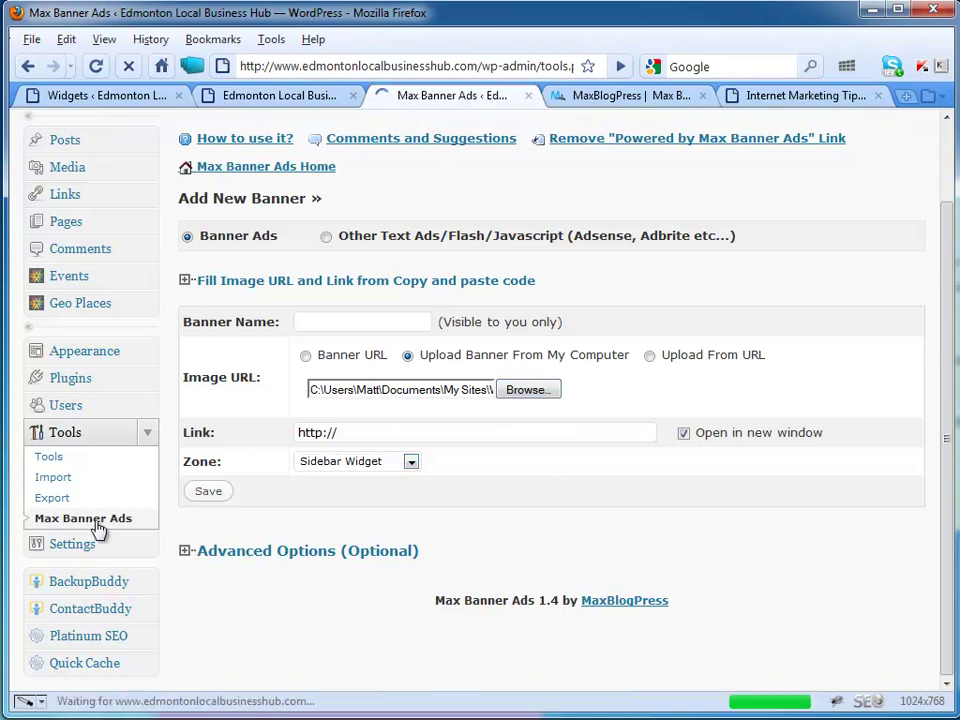
scroll(440, 493, down, 5)
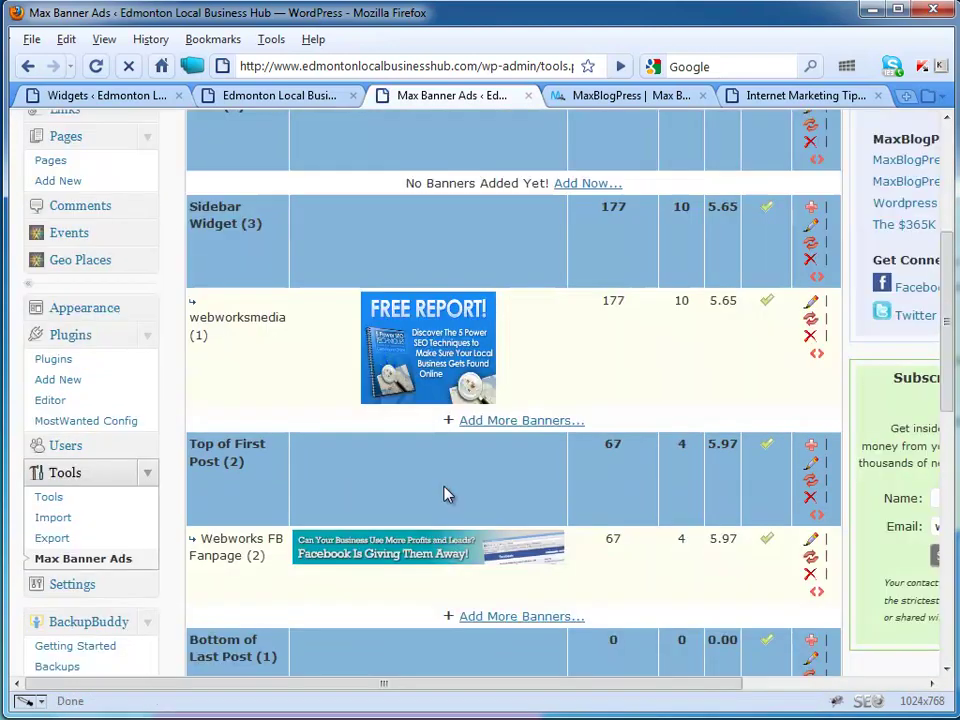
scroll(665, 386, up, 2)
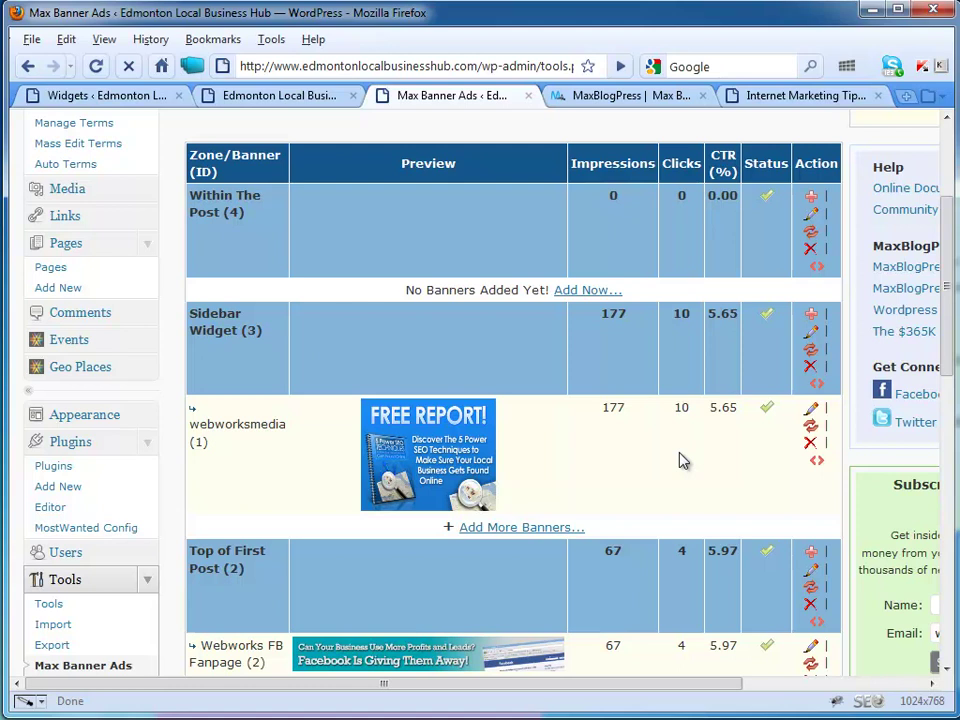
mouse_move(433, 458)
mouse_move(484, 456)
scroll(265, 338, down, 4)
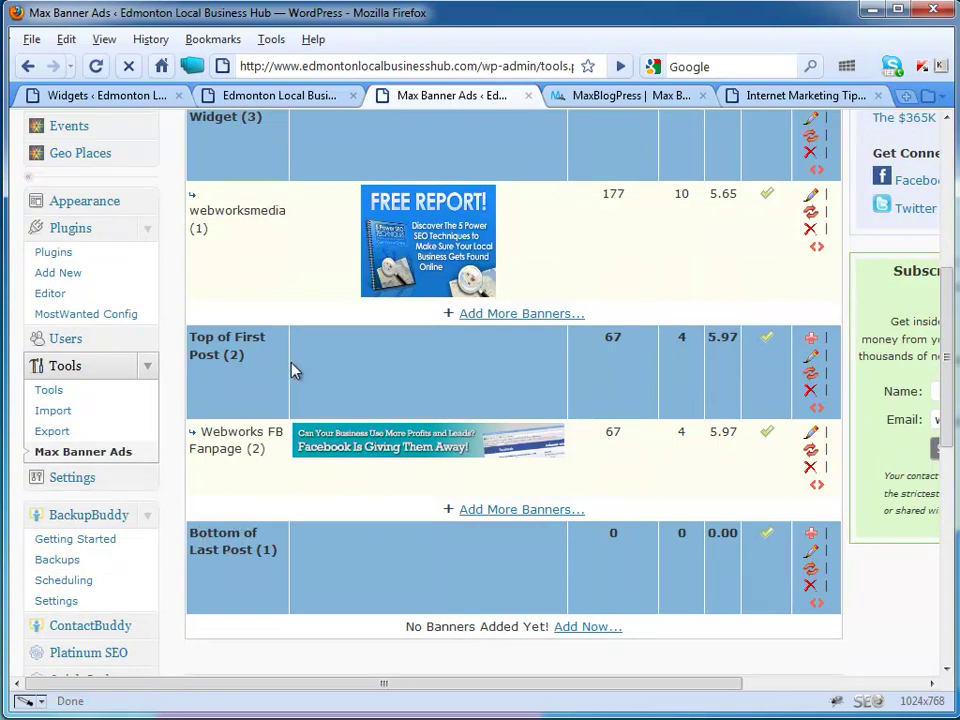
scroll(292, 370, up, 2)
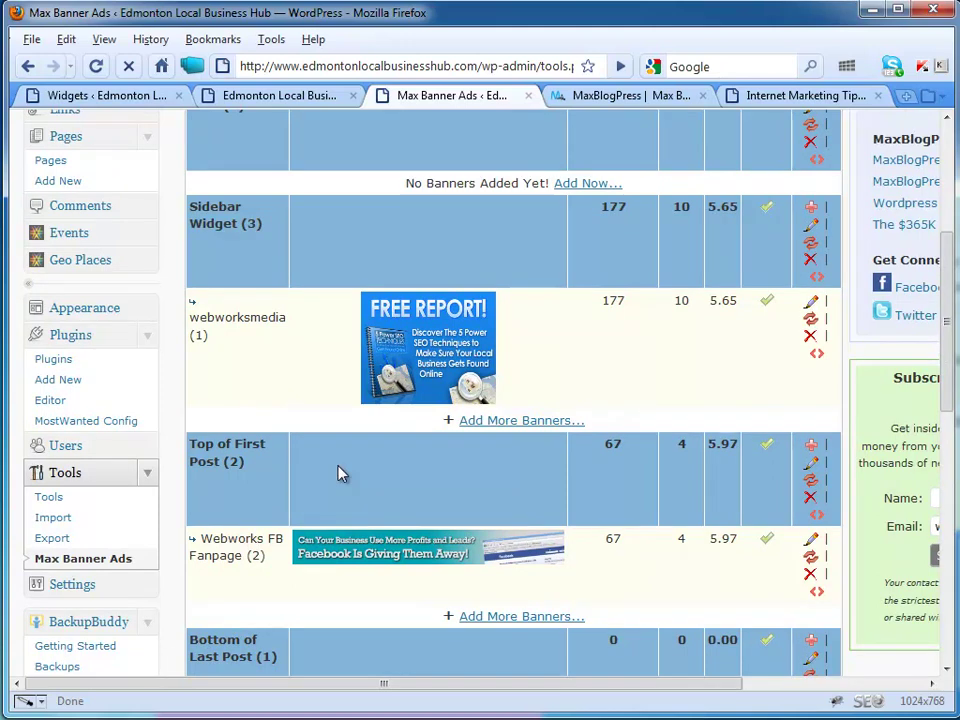
scroll(338, 474, up, 2)
scroll(338, 474, down, 2)
scroll(338, 474, up, 4)
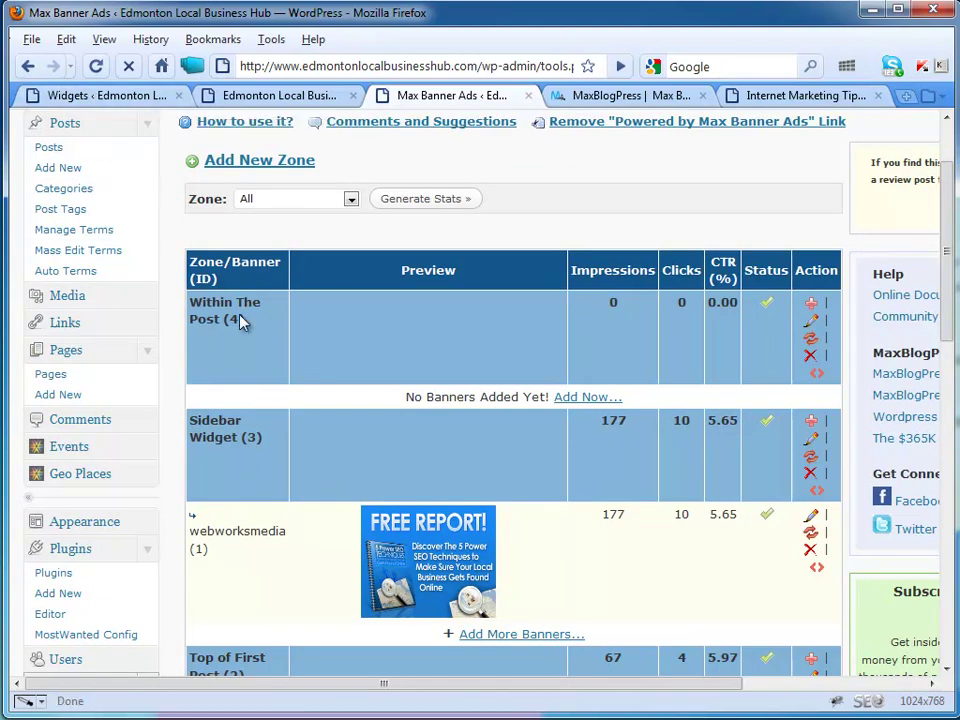
scroll(285, 443, down, 2)
scroll(287, 500, up, 2)
Switch to the WordPress Widgets page and look through the available widgets and the theme's sidebar areas.
click(40, 97)
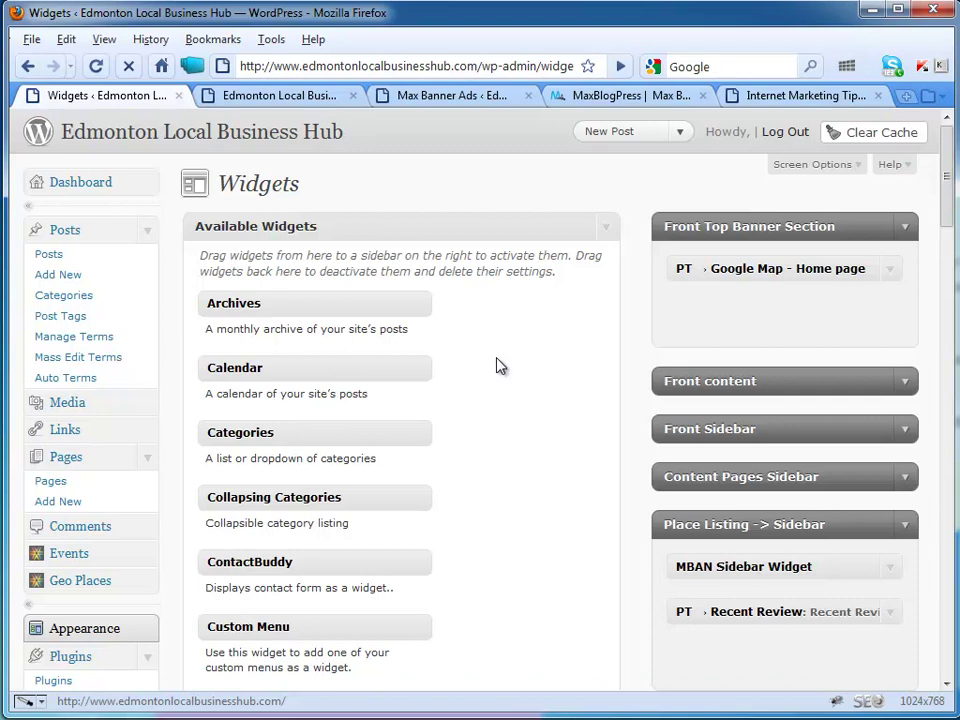
scroll(500, 366, down, 5)
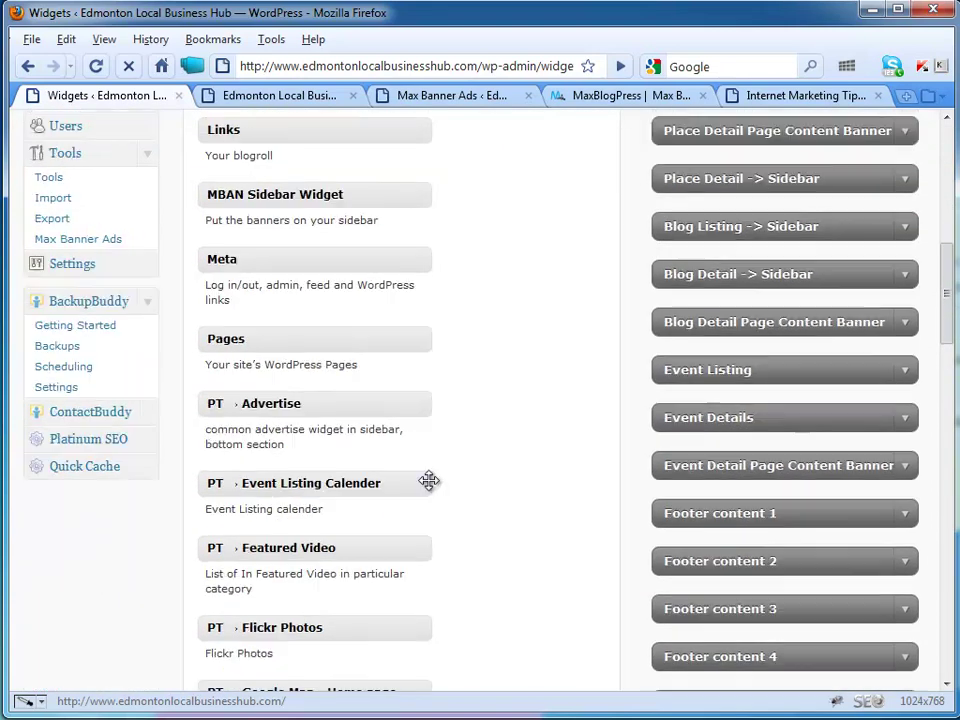
scroll(428, 481, down, 6)
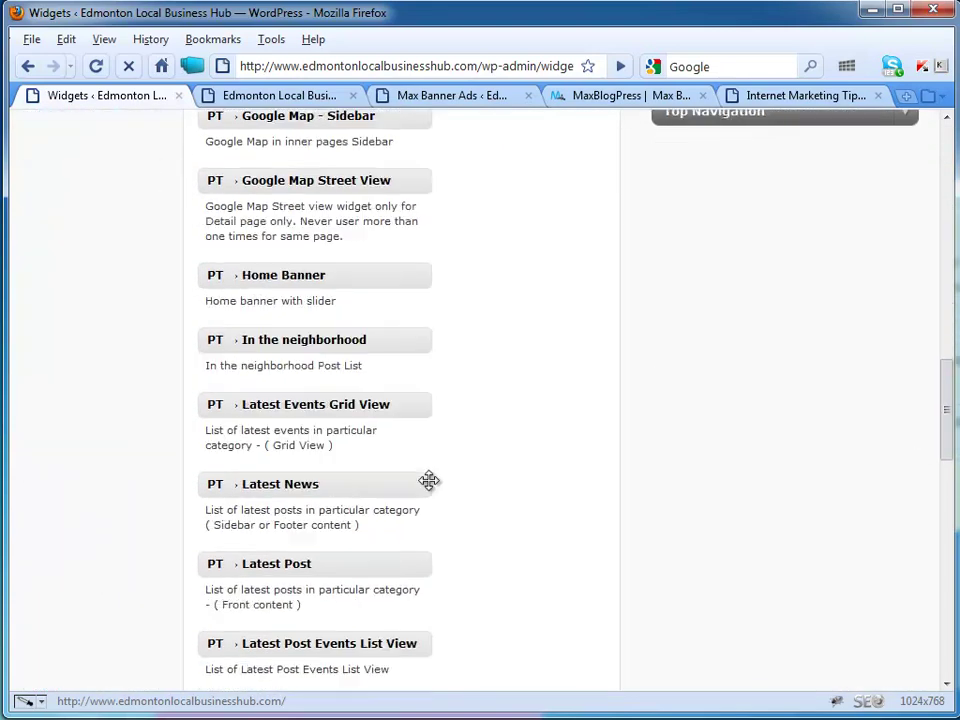
scroll(428, 481, down, 8)
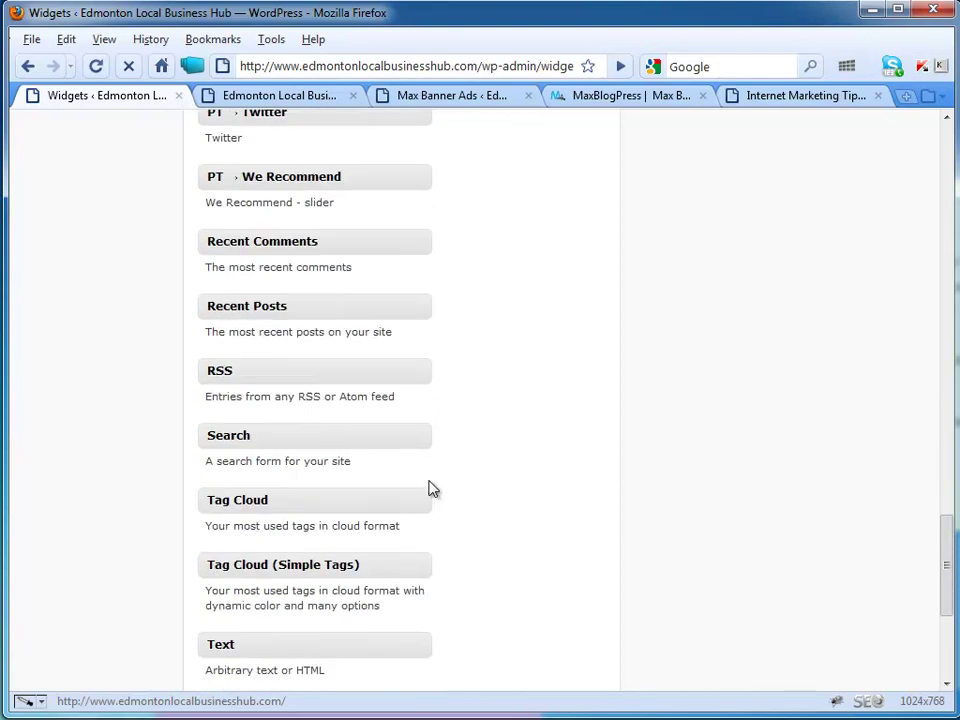
scroll(428, 487, down, 3)
scroll(432, 490, up, 7)
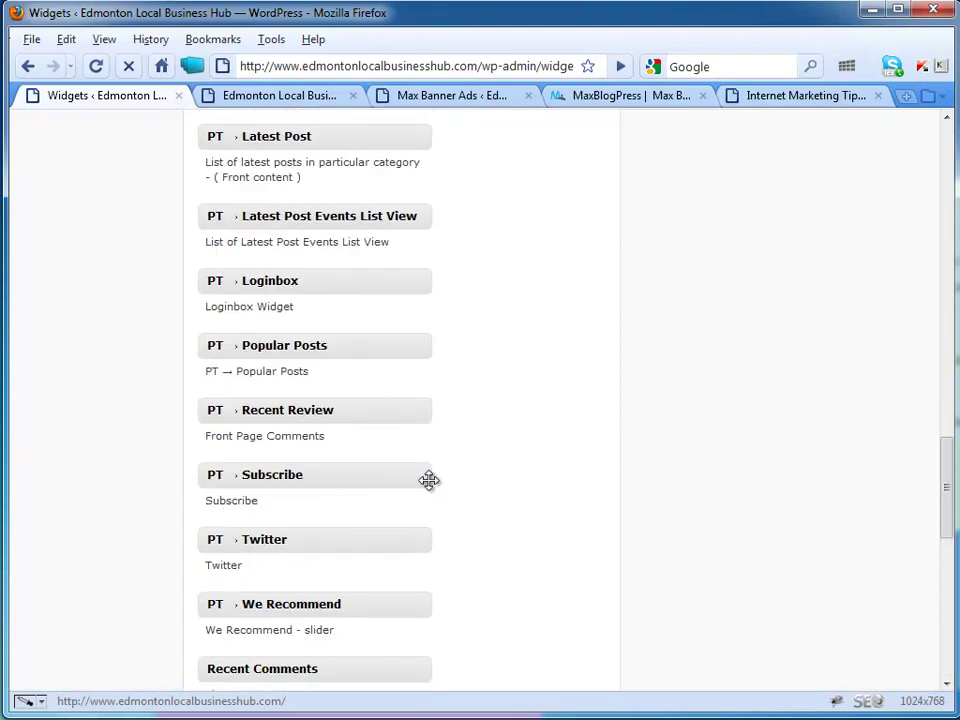
scroll(428, 481, up, 8)
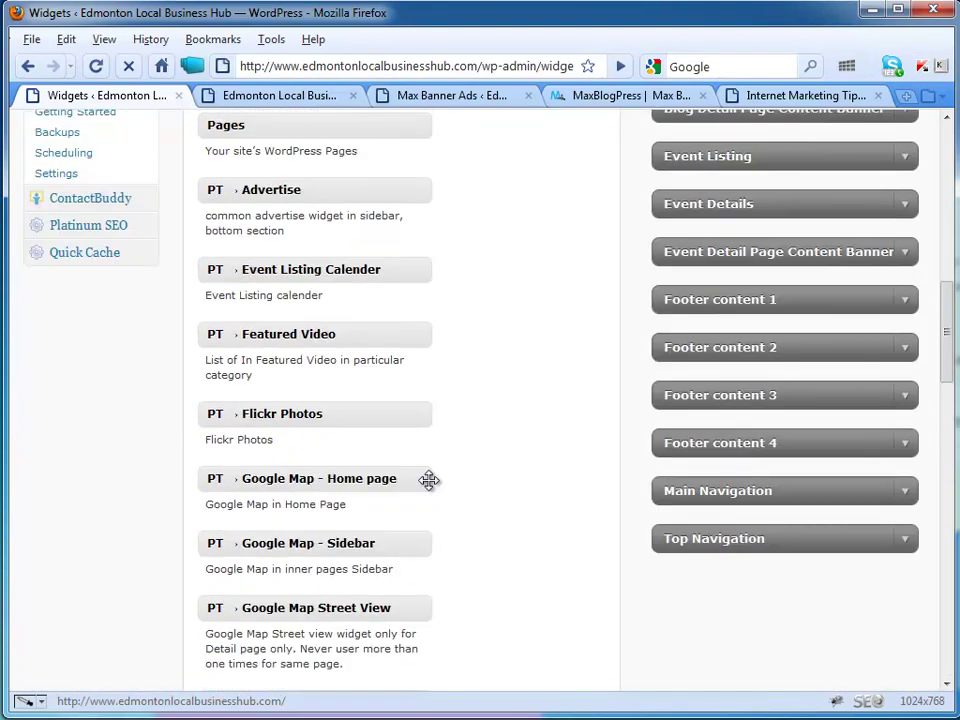
scroll(428, 481, up, 4)
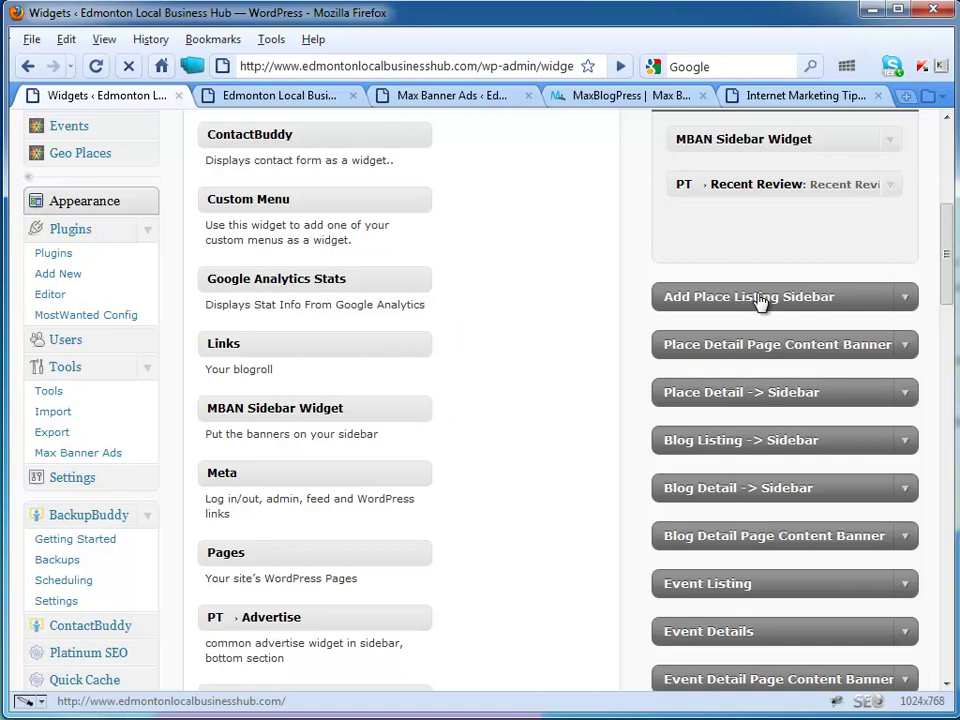
scroll(615, 321, up, 2)
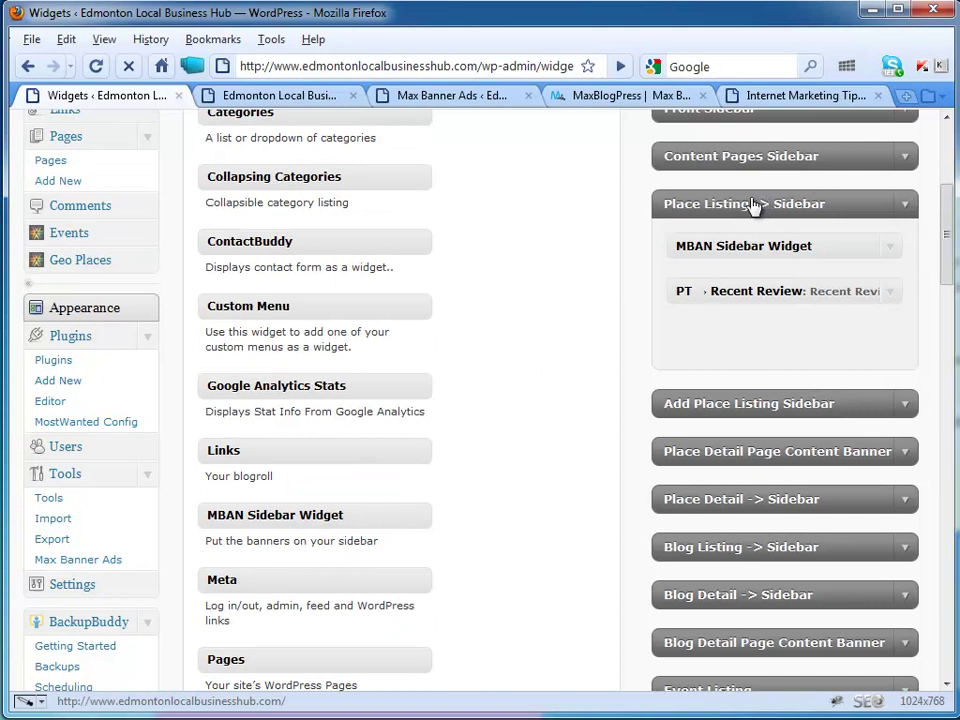
Expand the MBAN Sidebar Widget in the Place Listing -> Sidebar area and examine its Zone and Title settings.
click(891, 252)
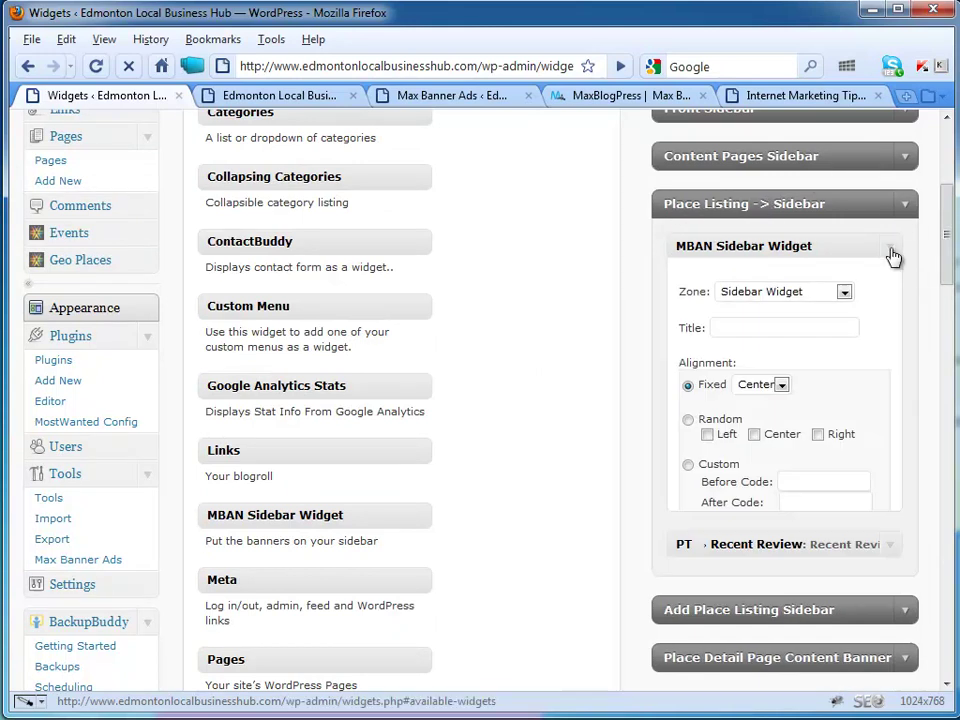
click(844, 296)
click(776, 302)
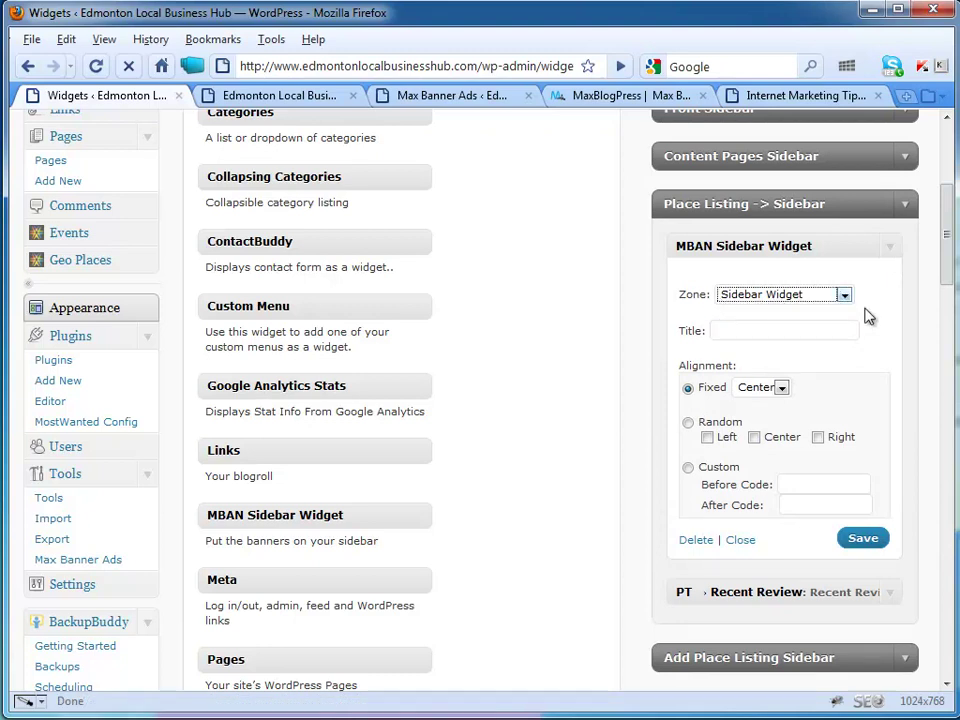
click(816, 332)
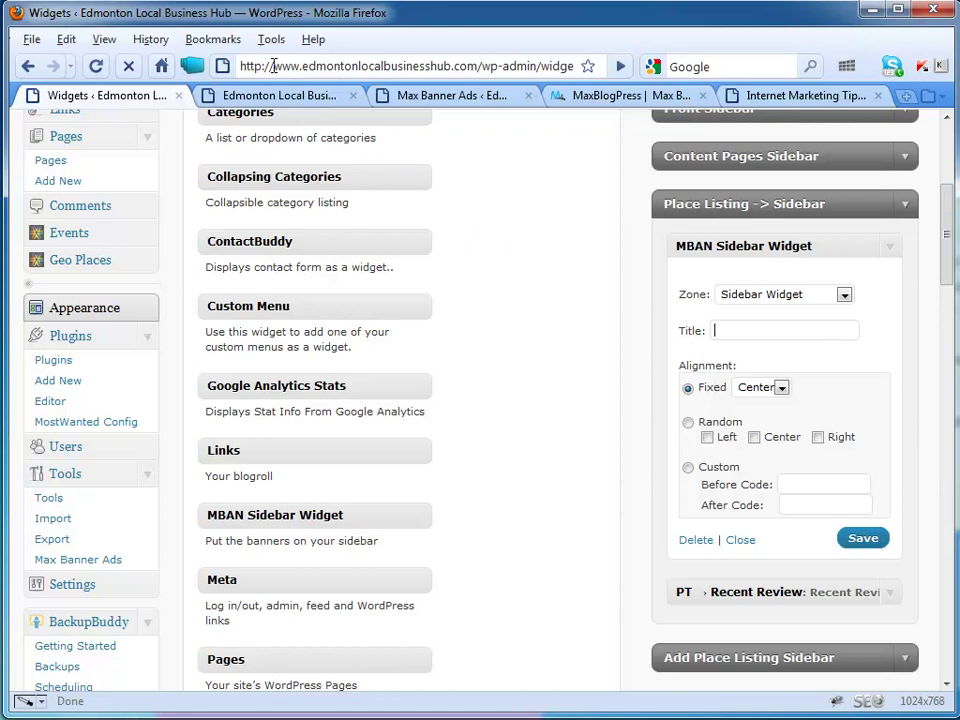
Check the Free Report banner on the site's home page, and inspect the MBAN Sidebar Widget's fixed alignment choices.
click(215, 92)
scroll(568, 262, down, 10)
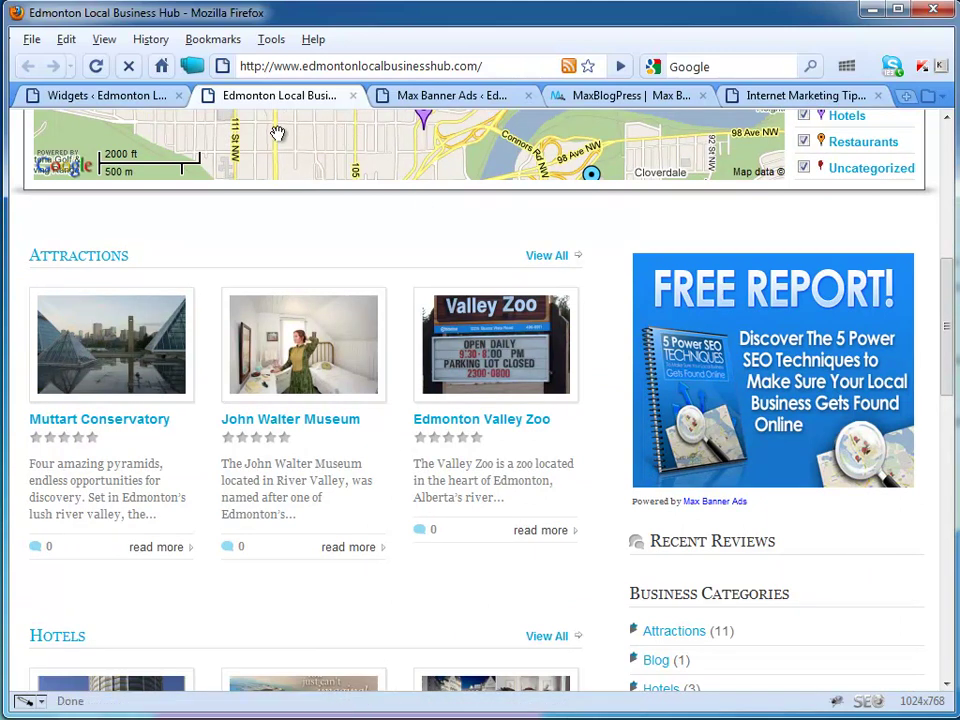
click(137, 100)
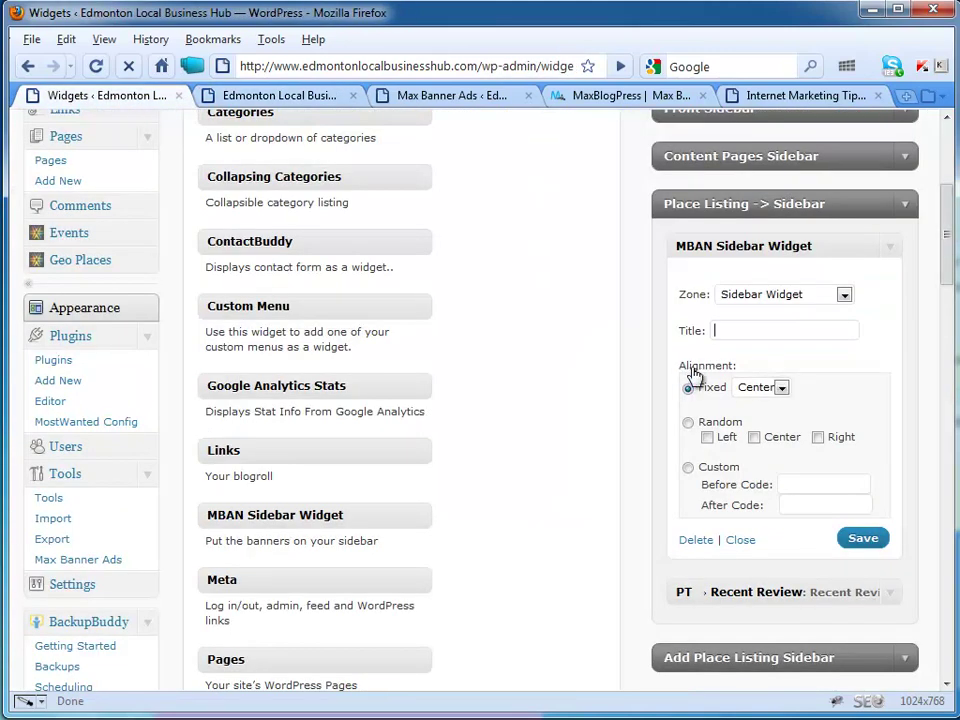
click(783, 389)
click(786, 393)
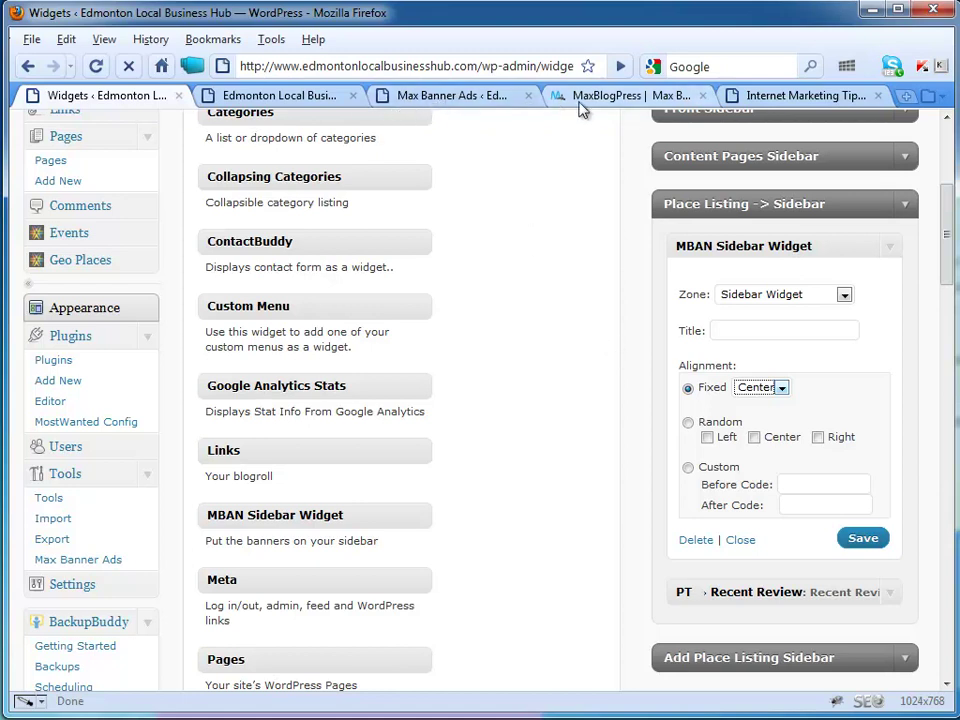
Go back to the site's home page and examine how the sidebar banner sits beside the Attractions and Hotels listings.
click(296, 100)
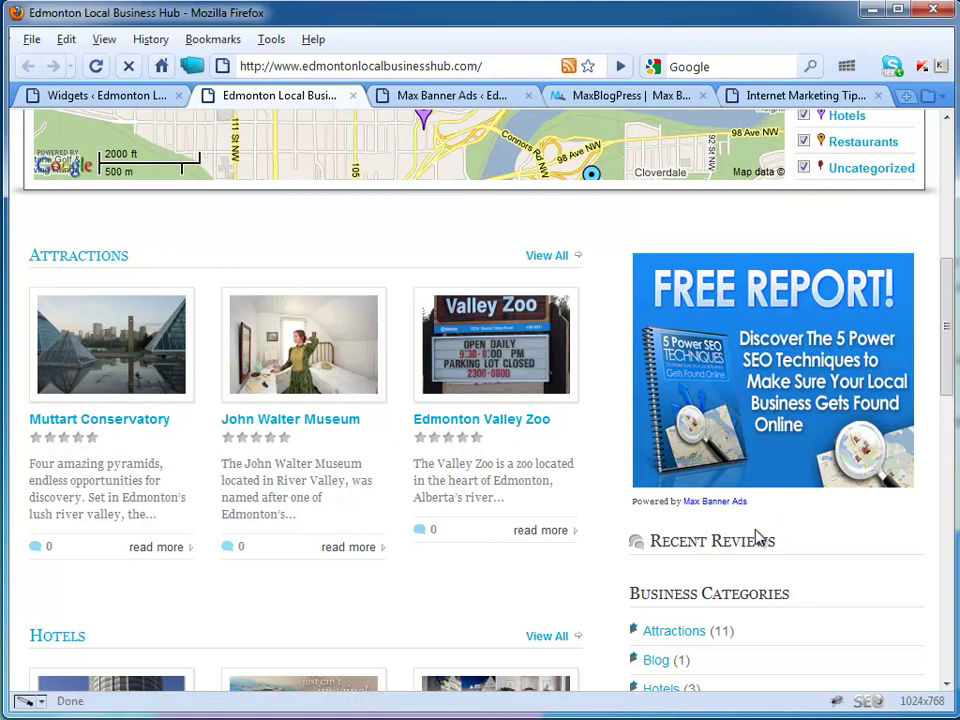
scroll(770, 495, down, 5)
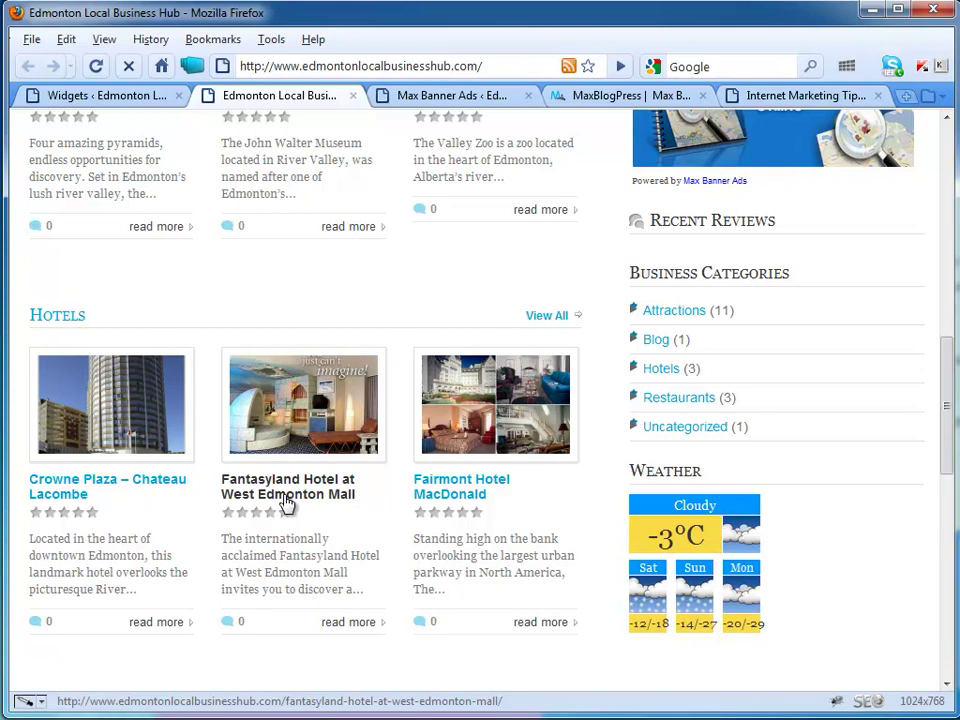
scroll(285, 503, up, 2)
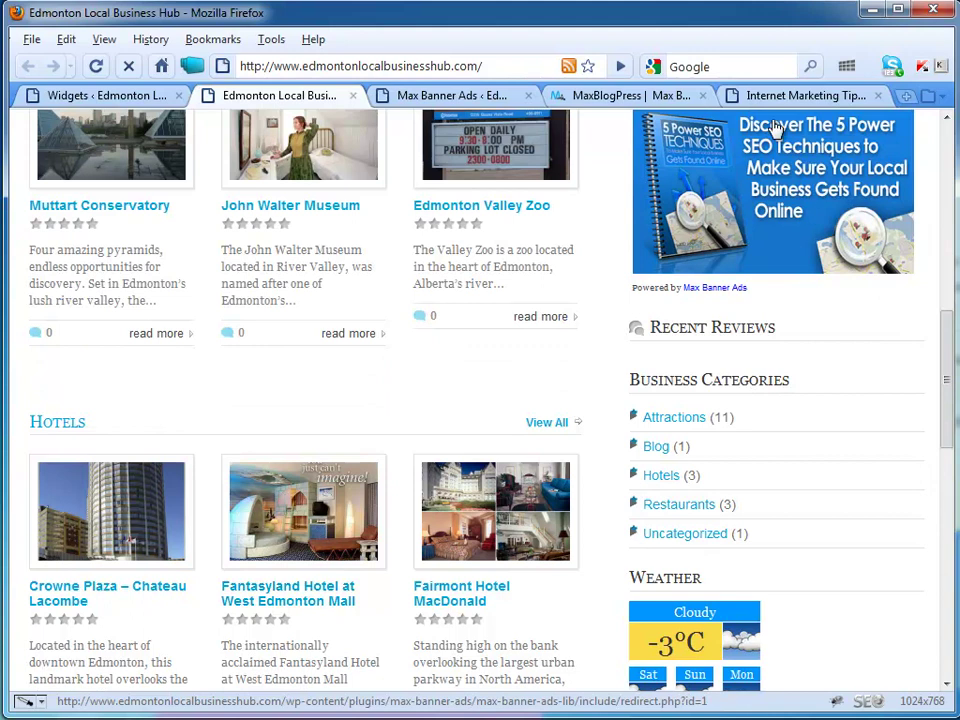
scroll(775, 248, up, 2)
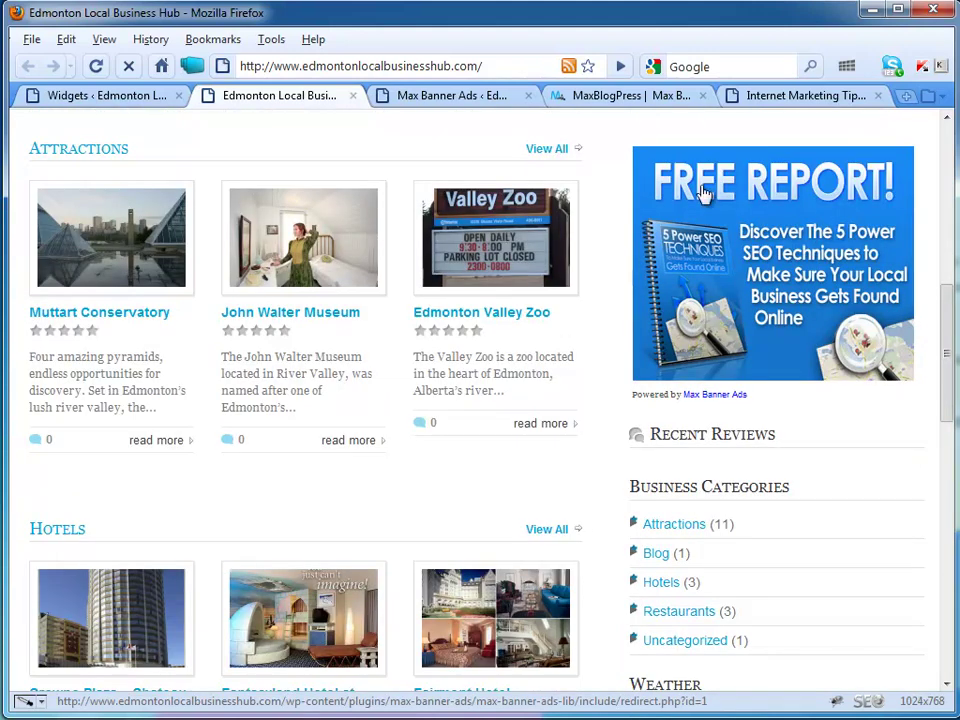
Look over the Max Banner Ads zone table once more and switch to the MaxBlogPress plugin page.
click(449, 97)
scroll(625, 518, down, 4)
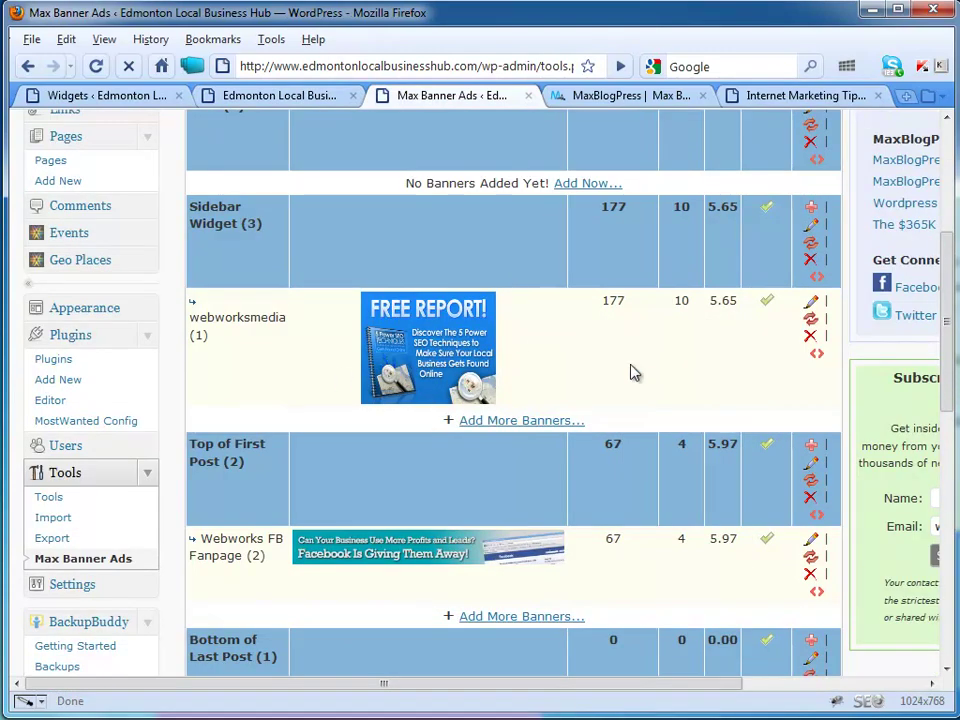
scroll(630, 373, up, 6)
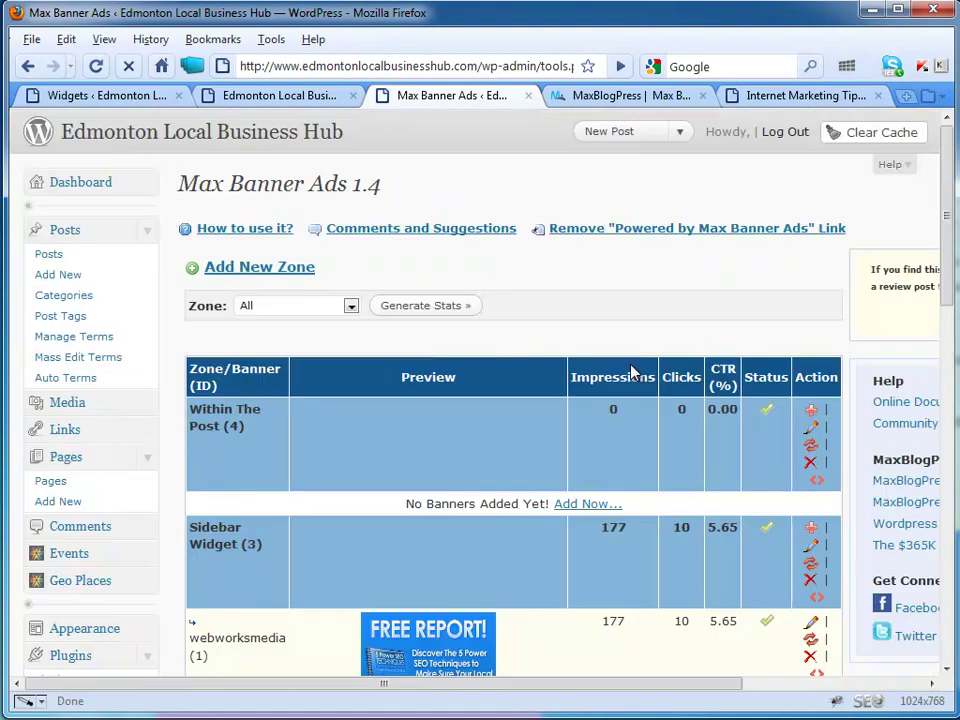
click(628, 95)
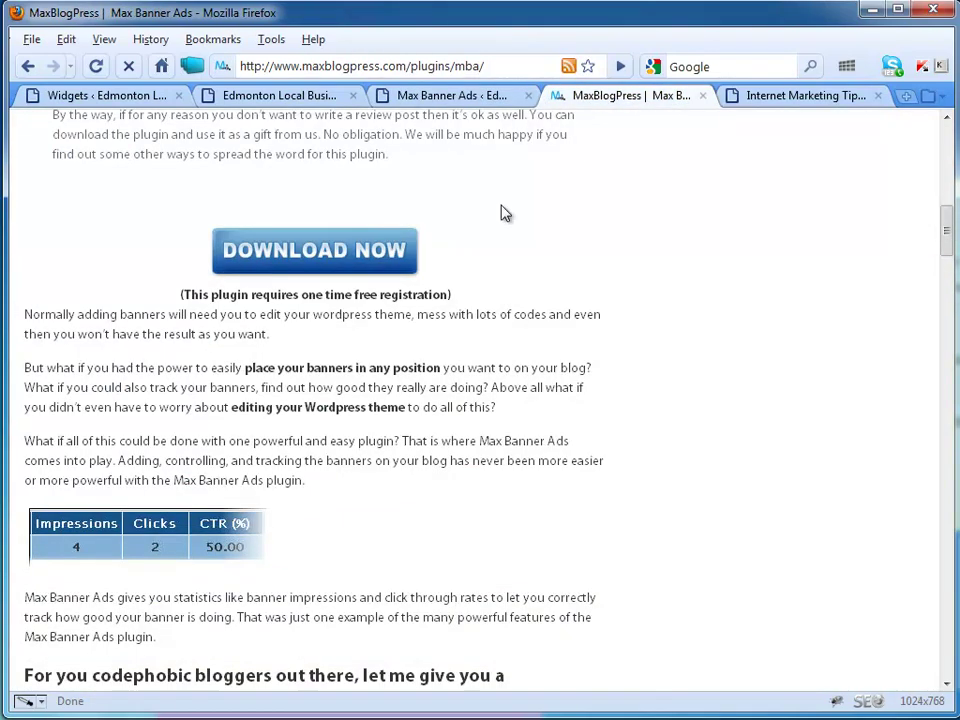
Review the Max Banner Ads zone table again, including the Sidebar Widget and Top of First Post zones and their banners.
click(460, 96)
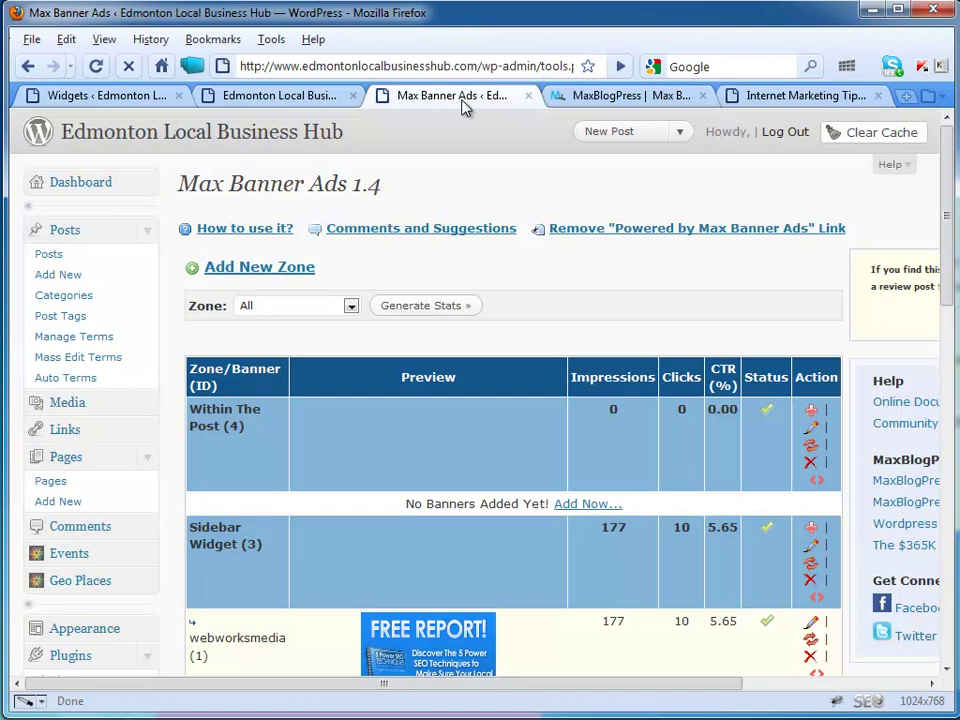
click(131, 101)
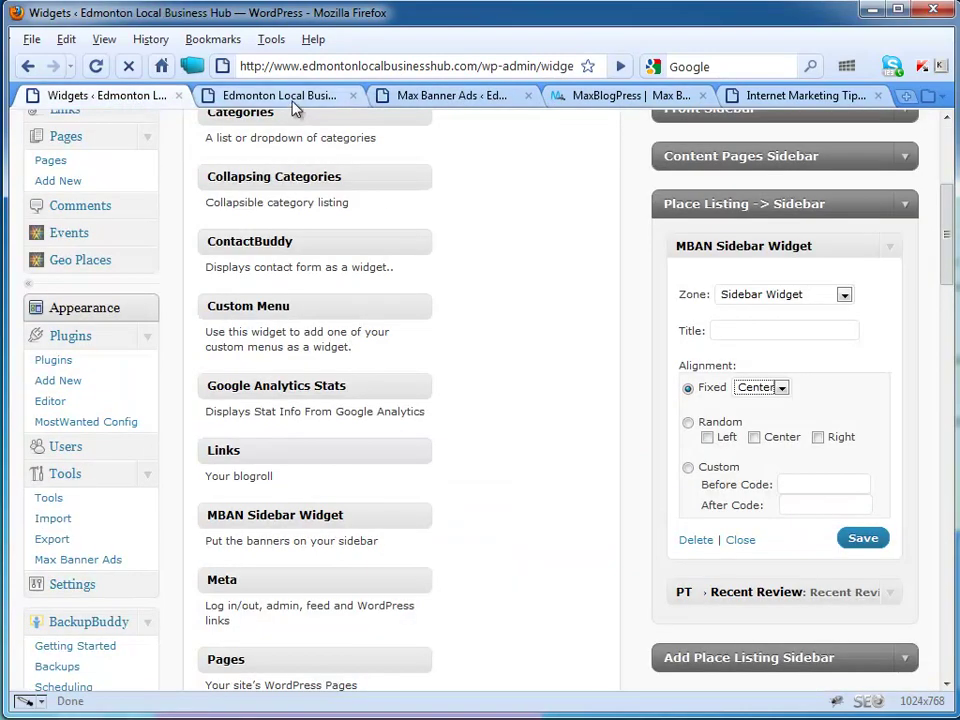
click(428, 98)
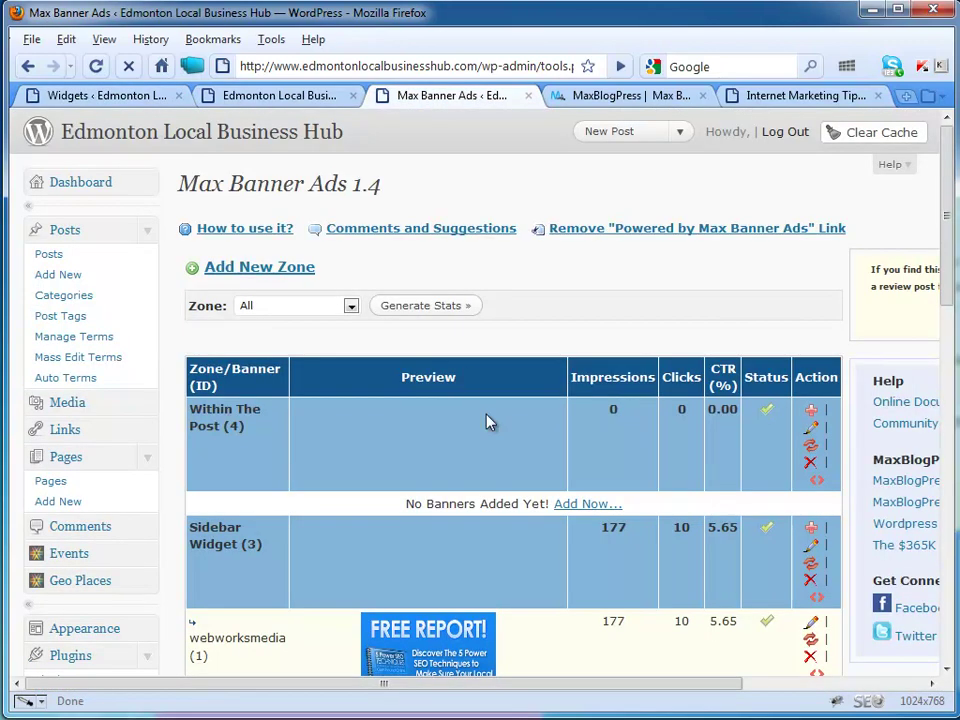
scroll(487, 421, down, 5)
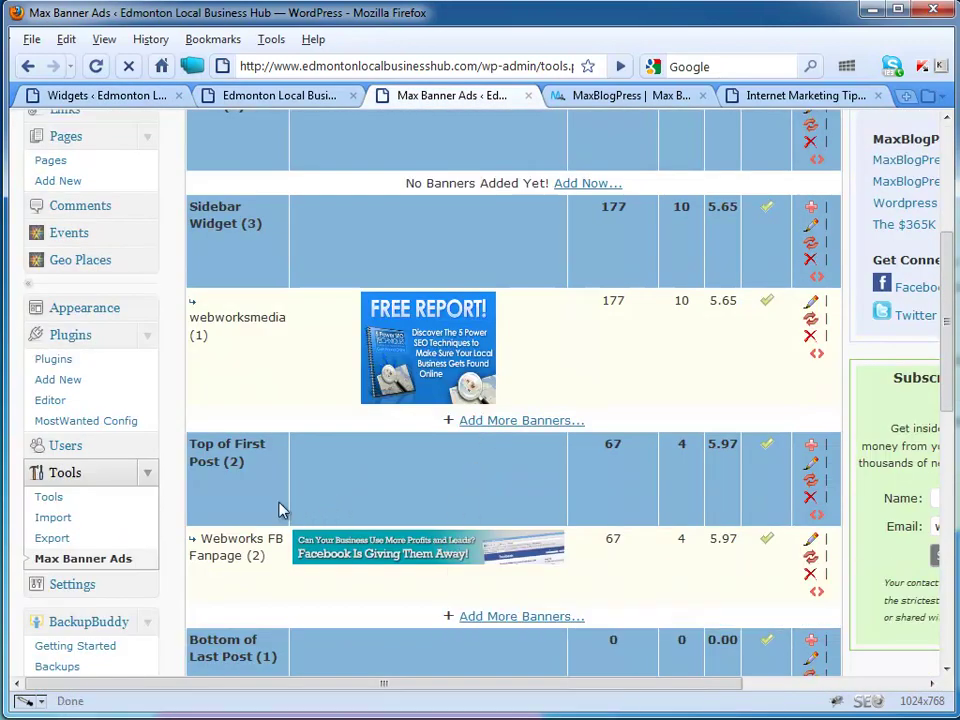
scroll(431, 499, up, 3)
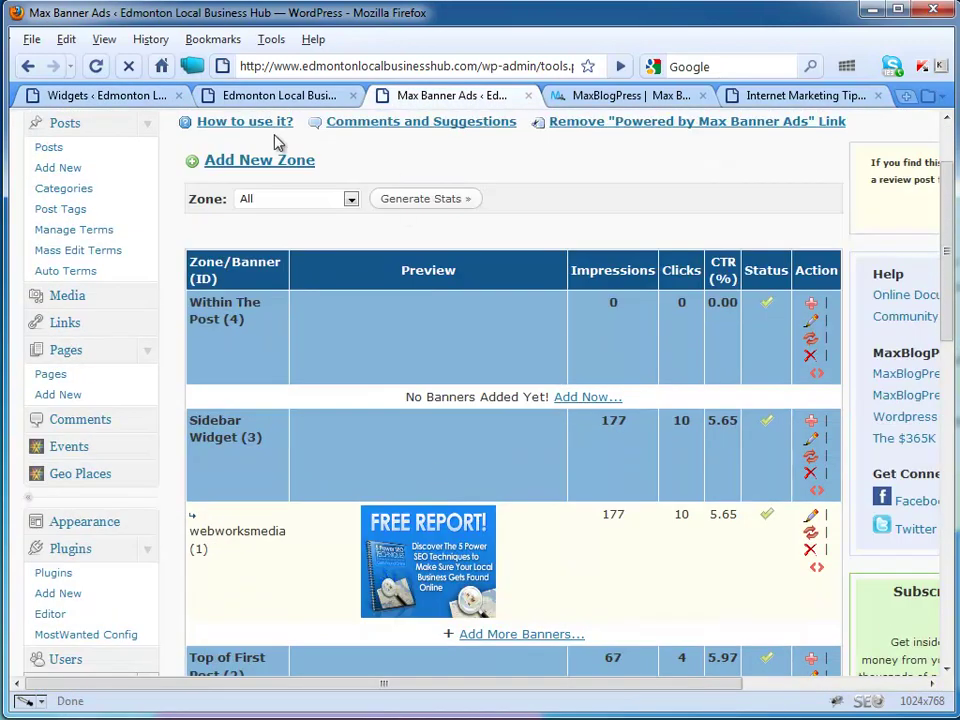
Open the Muttart Conservatory listing from the site's home page, dismiss the Streetview alert and examine the banner above the listing's photo.
click(278, 98)
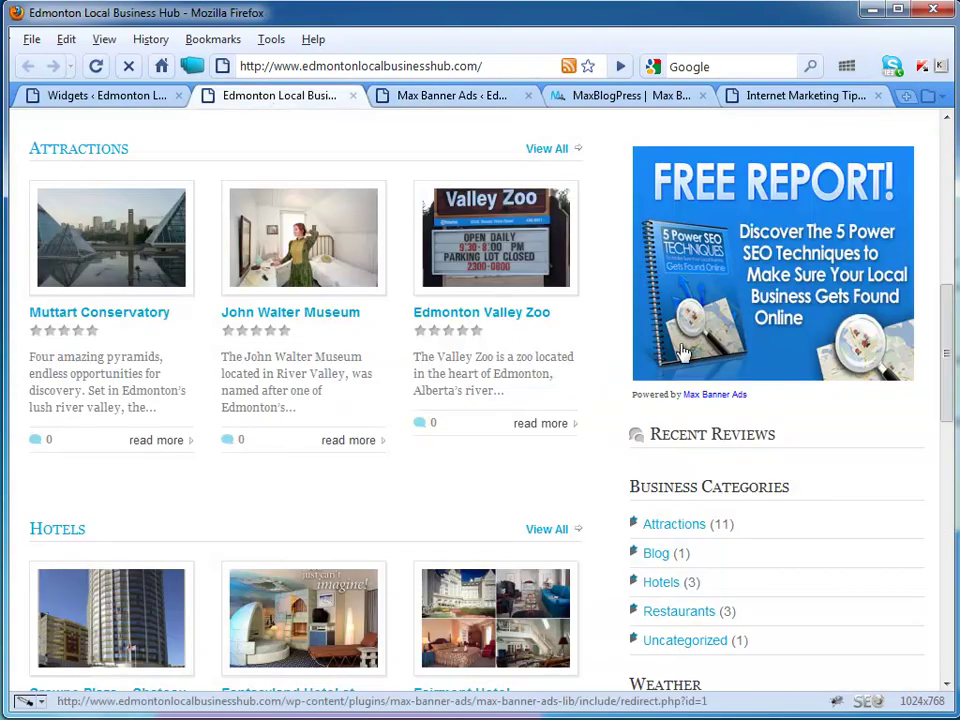
scroll(503, 289, up, 2)
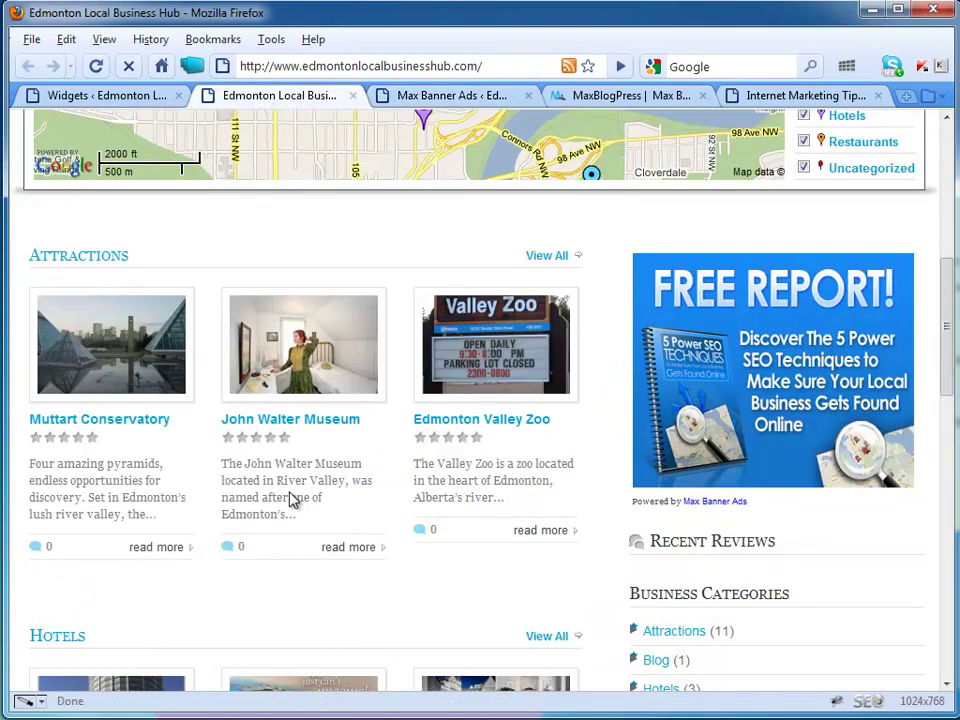
click(113, 429)
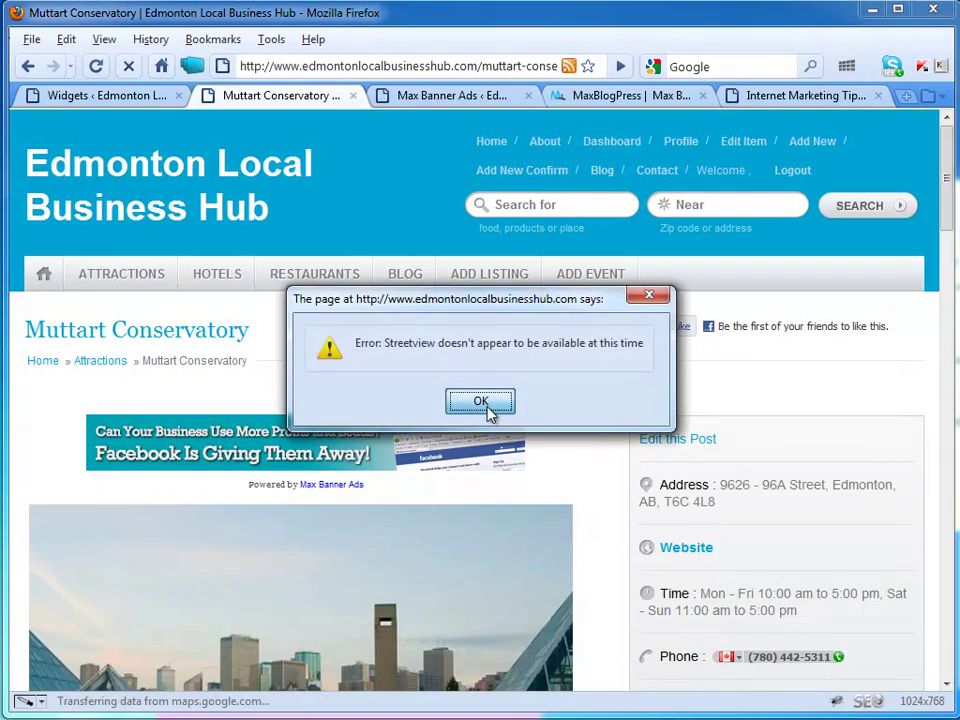
click(490, 410)
scroll(490, 465, down, 2)
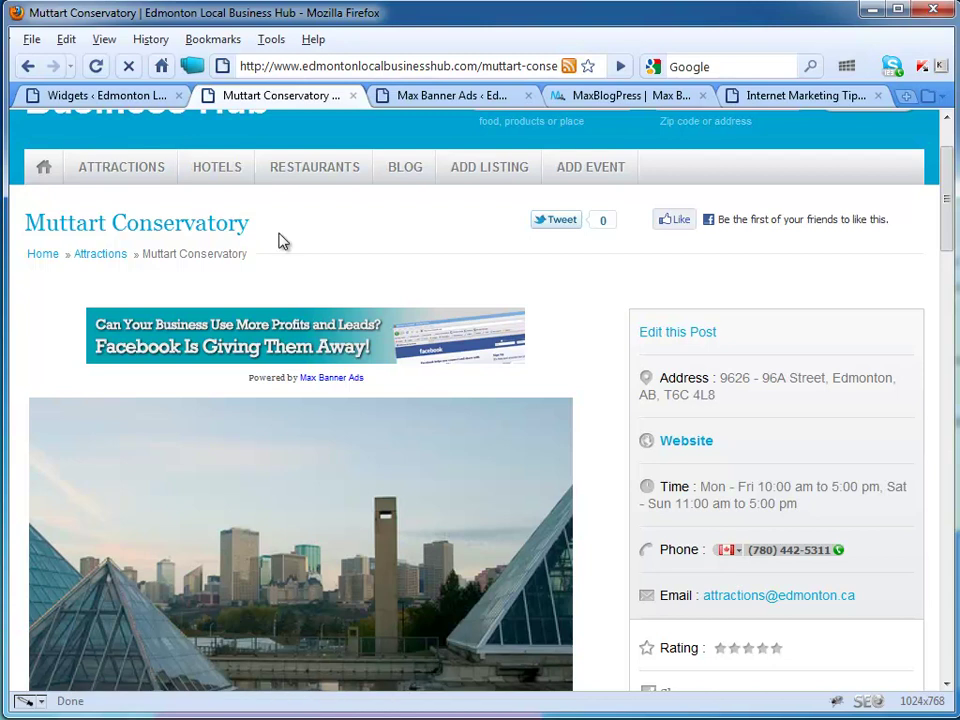
Return to the MaxBlogPress plugin page and look over the Max Banner Ads introduction at its beginning.
click(600, 99)
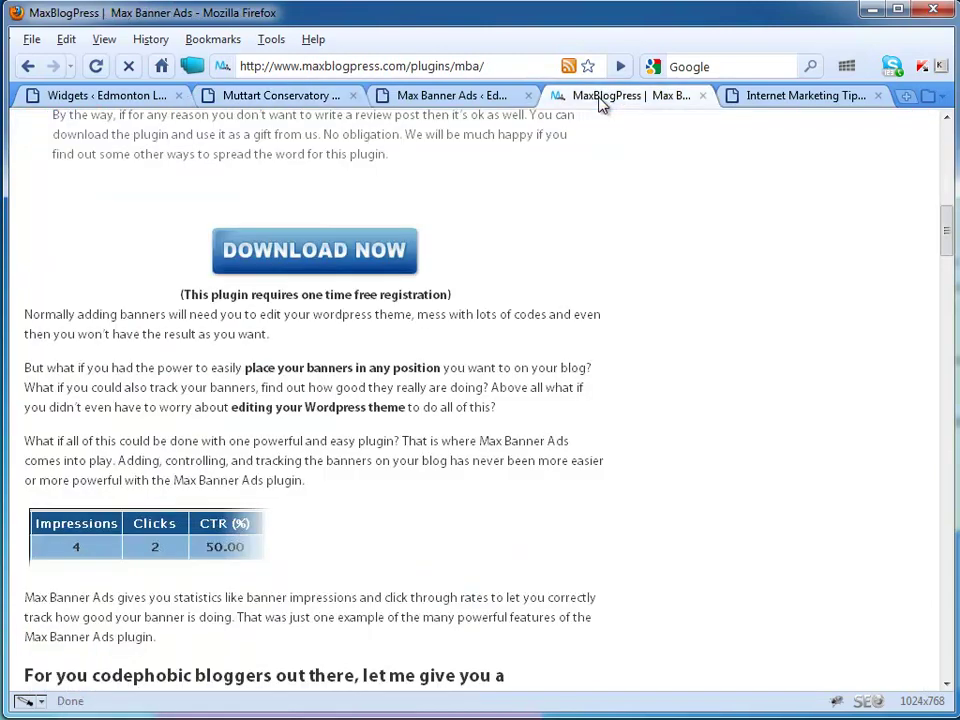
scroll(489, 314, up, 6)
scroll(489, 318, up, 5)
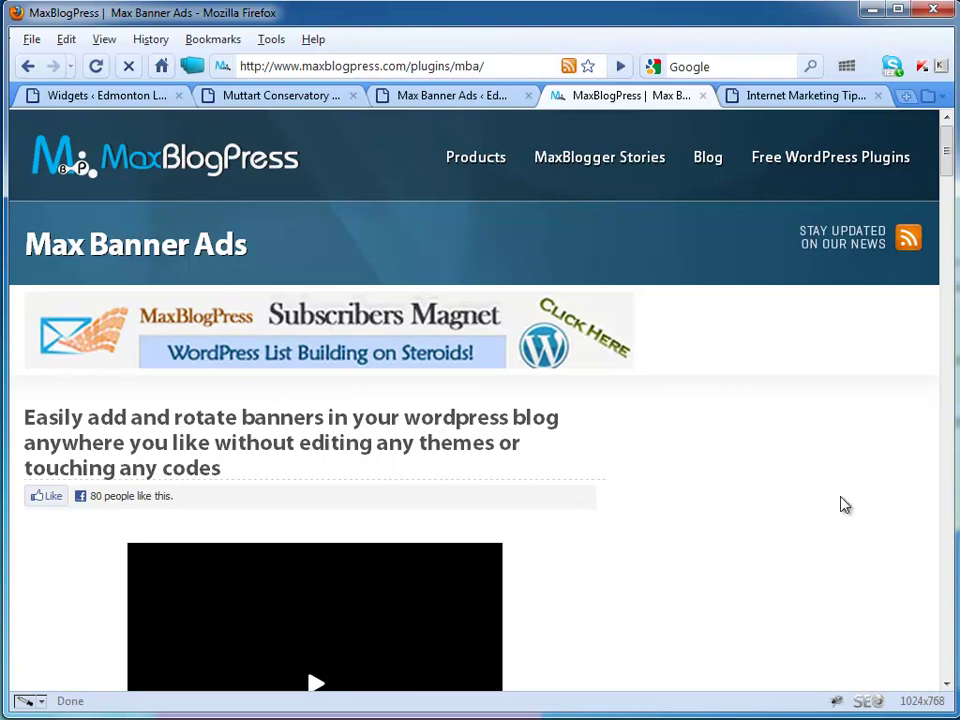
scroll(843, 505, down, 4)
scroll(843, 505, up, 4)
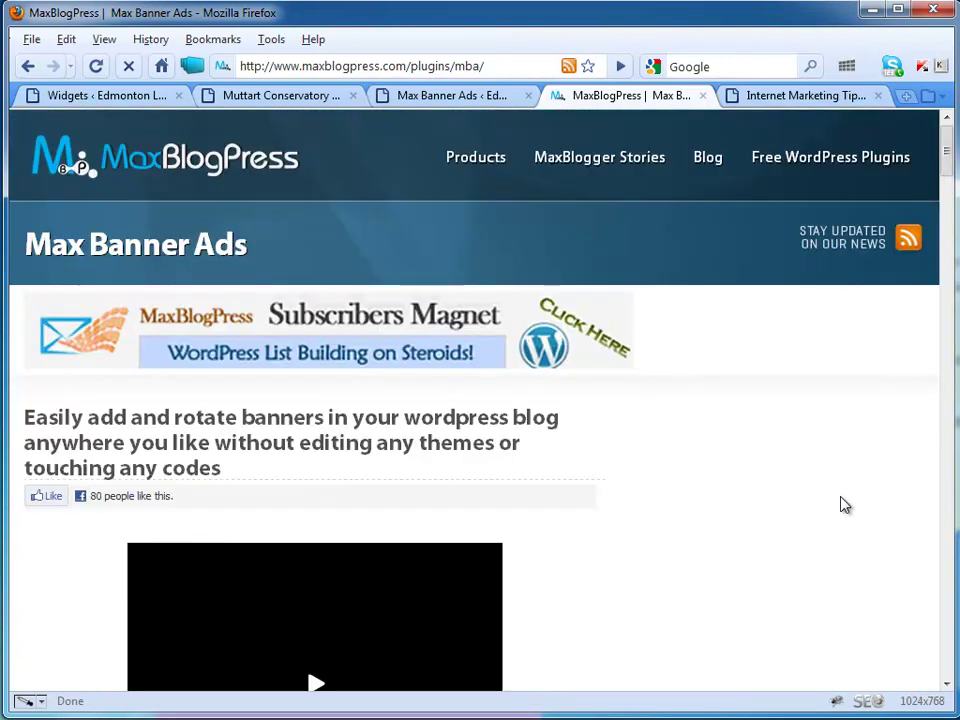